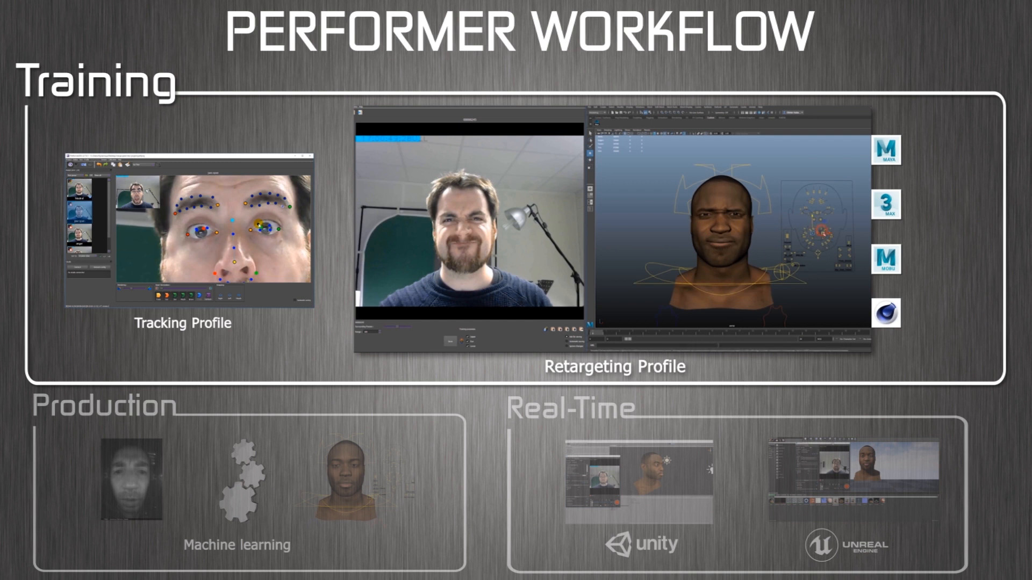
left_click(426, 520)
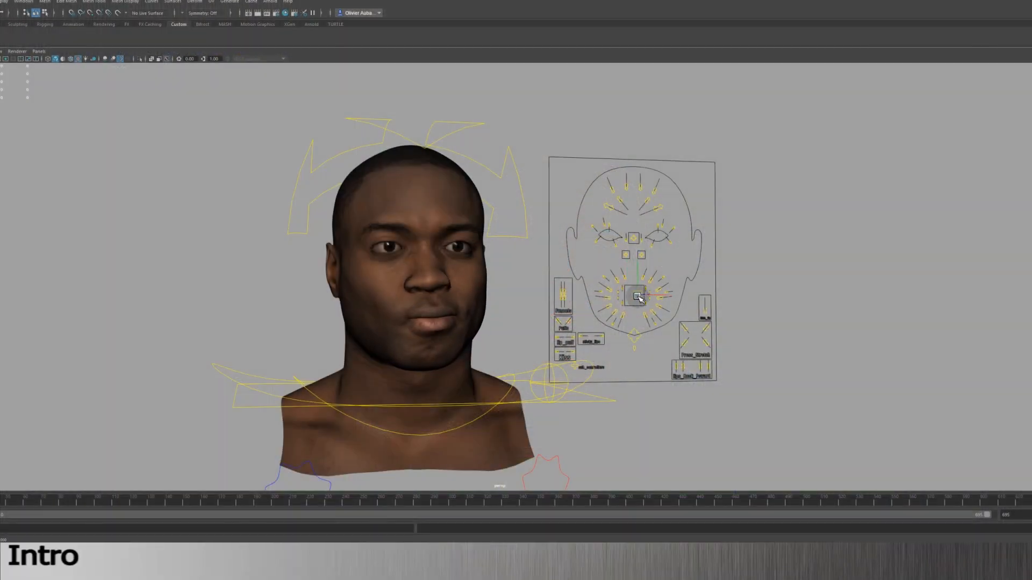
Try out the mouth and gaze controls on the character's facial panel, undoing the mouth move.
left_click_drag(637, 296, 624, 294)
key("ctrl+z")
left_click(634, 238)
left_click_drag(634, 238, 628, 239)
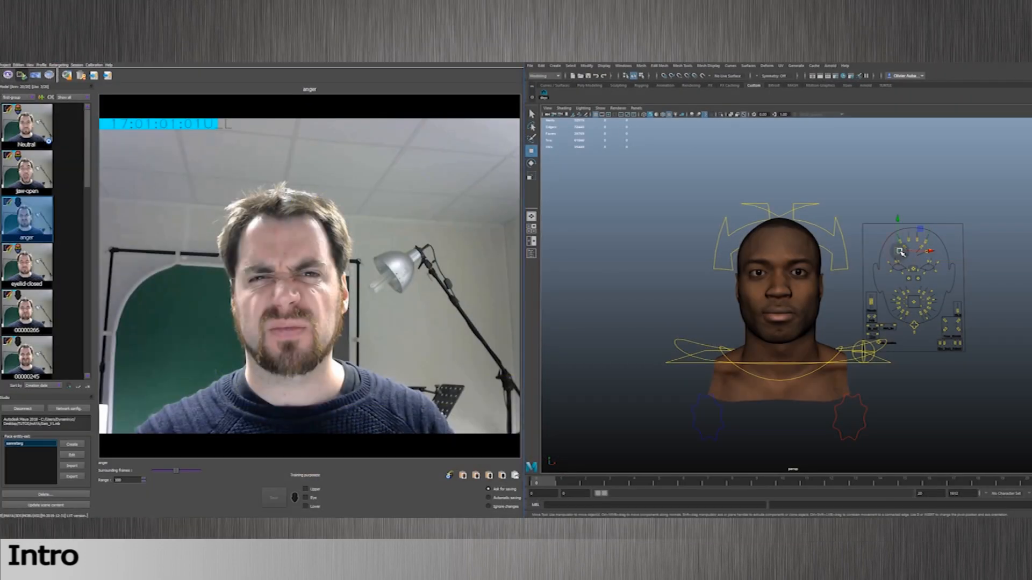
Try adjusting the eyebrow and eye-area controls on the facial panel for the anger pose.
left_click_drag(901, 251, 925, 269)
left_click_drag(908, 271, 901, 269)
left_click(890, 261)
left_click(940, 262)
left_click(926, 262)
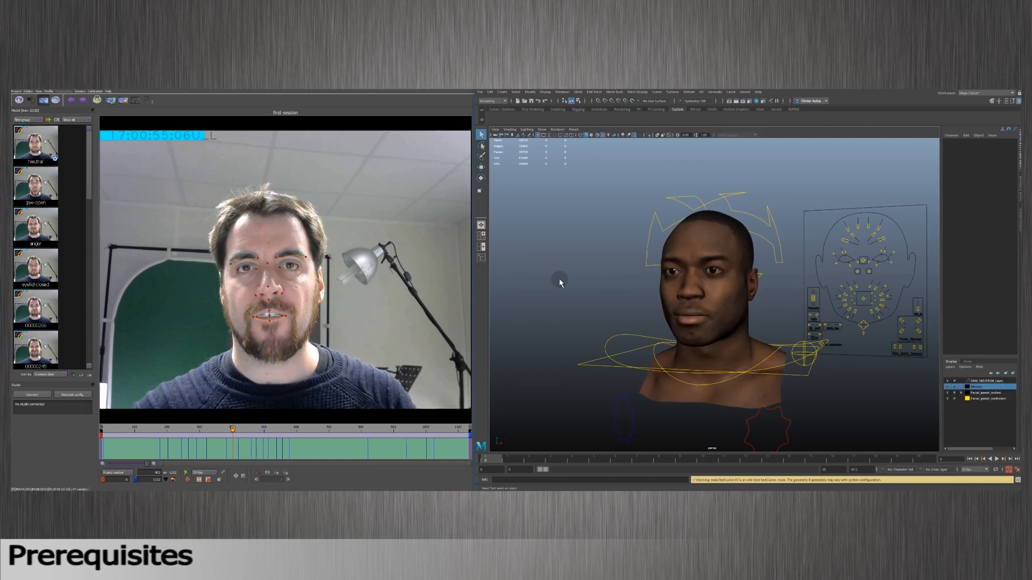
Test the rig by selecting the jaw control with the Move tool and shifting the global mouth control on the facial panel.
left_click(863, 322)
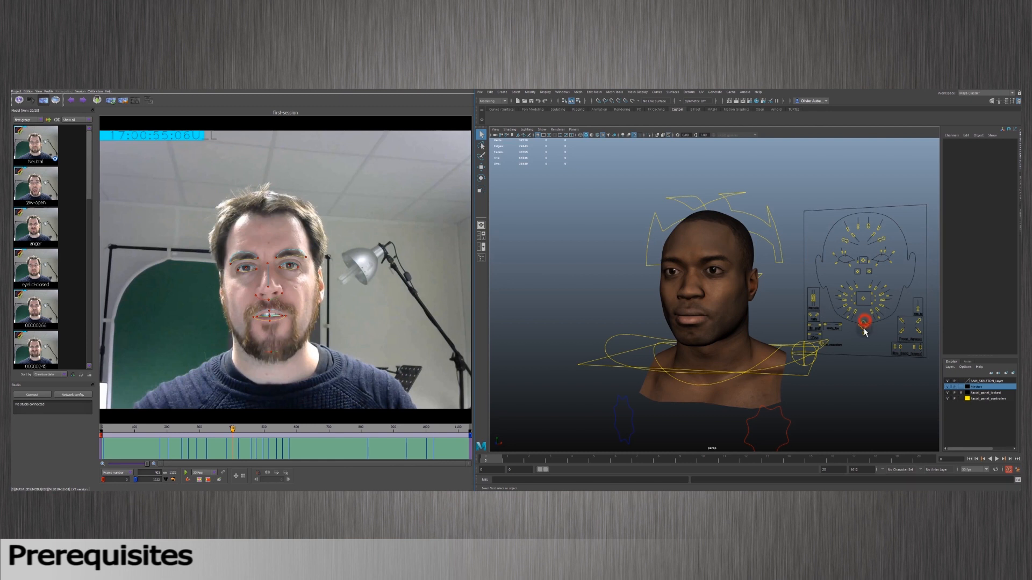
left_click(481, 168)
left_click_drag(808, 276, 834, 286, "alt")
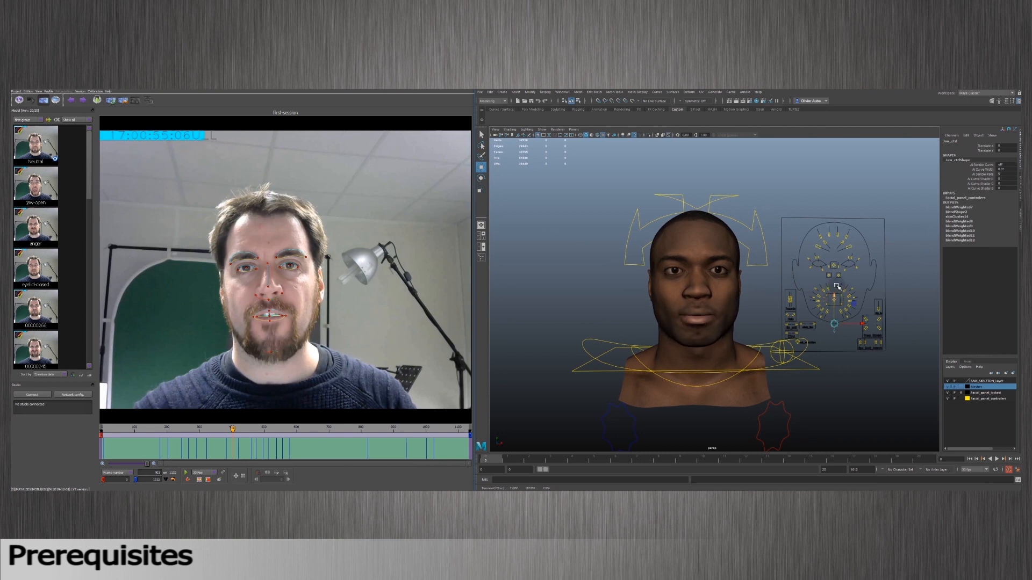
left_click(835, 284)
left_click(838, 301)
left_click_drag(838, 301, 836, 299)
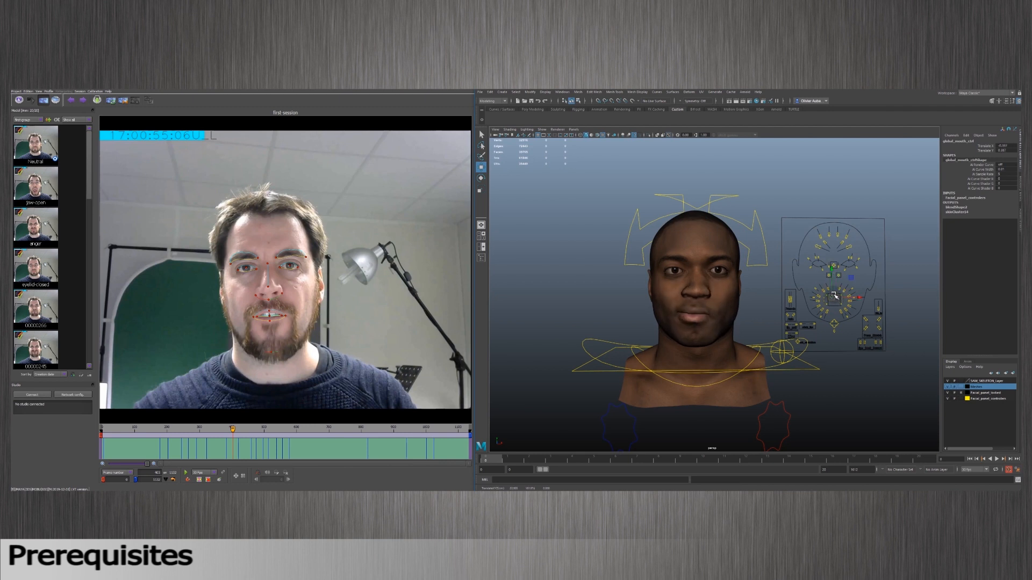
Try moving the gaze control on the facial panel and undo the test moves.
left_click(836, 266)
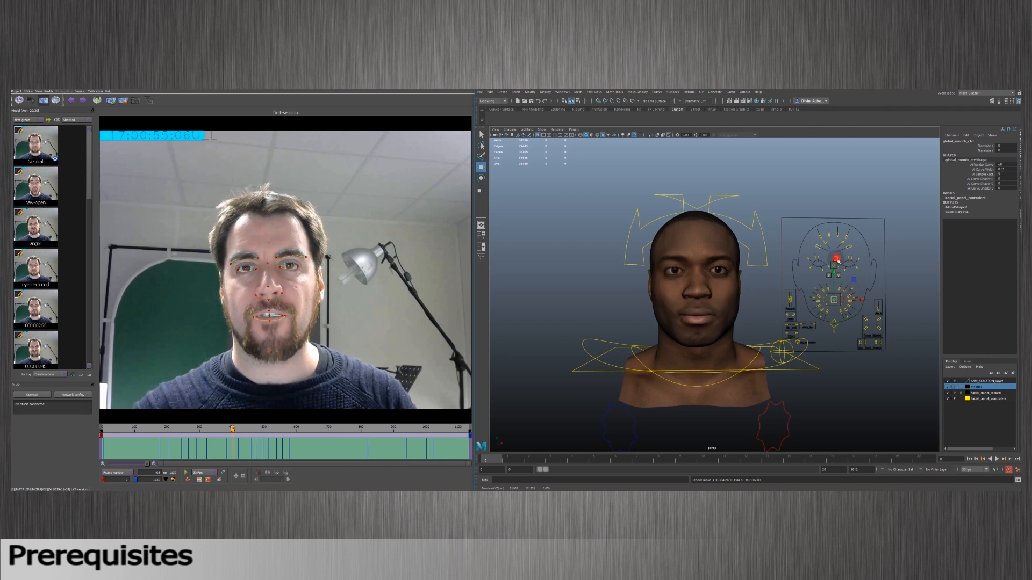
left_click_drag(835, 266, 835, 263)
key("ctrl+z")
key("ctrl+z")
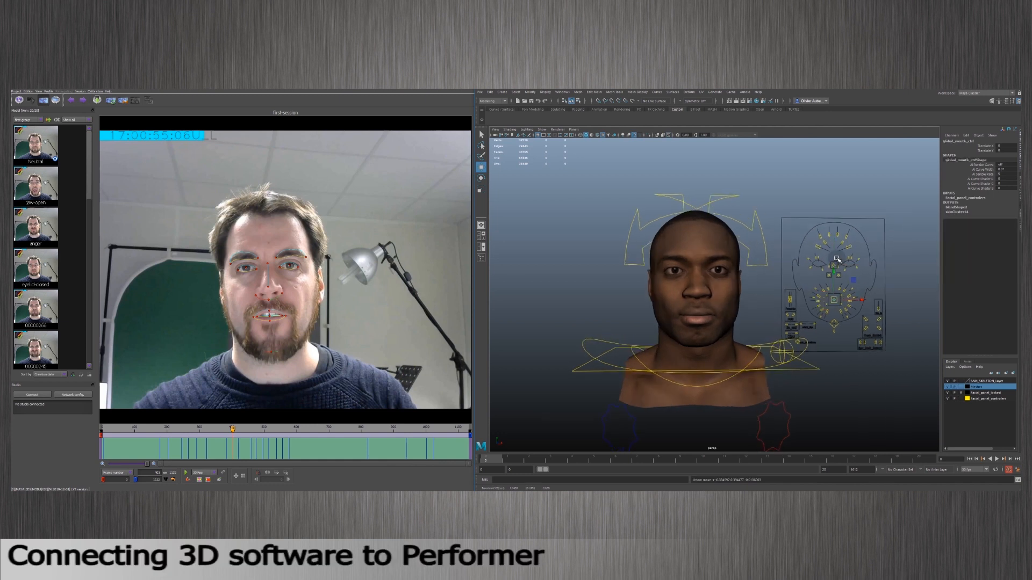
Move the gaze control once more, undo the remaining test moves and clear the selection.
left_click(835, 268)
left_click_drag(835, 269, 835, 264)
key("ctrl+z")
key("ctrl+z")
key("ctrl+z")
left_click_drag(838, 299, 826, 301, "alt")
left_click(825, 359)
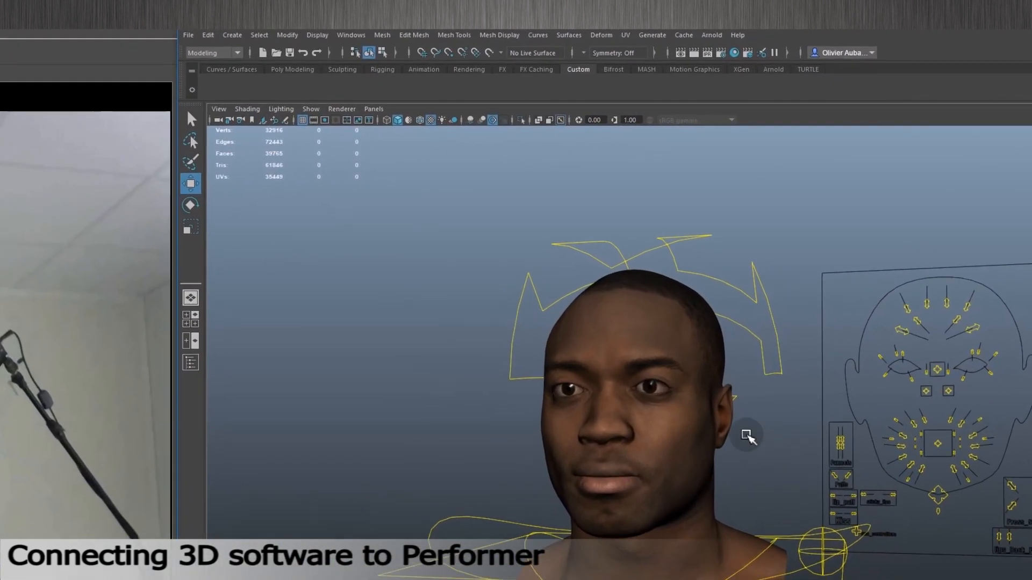
Open Maya's Plug-in Manager and find DxyzBridge_Maya2018w.mll in the plug-in list.
left_click(350, 36)
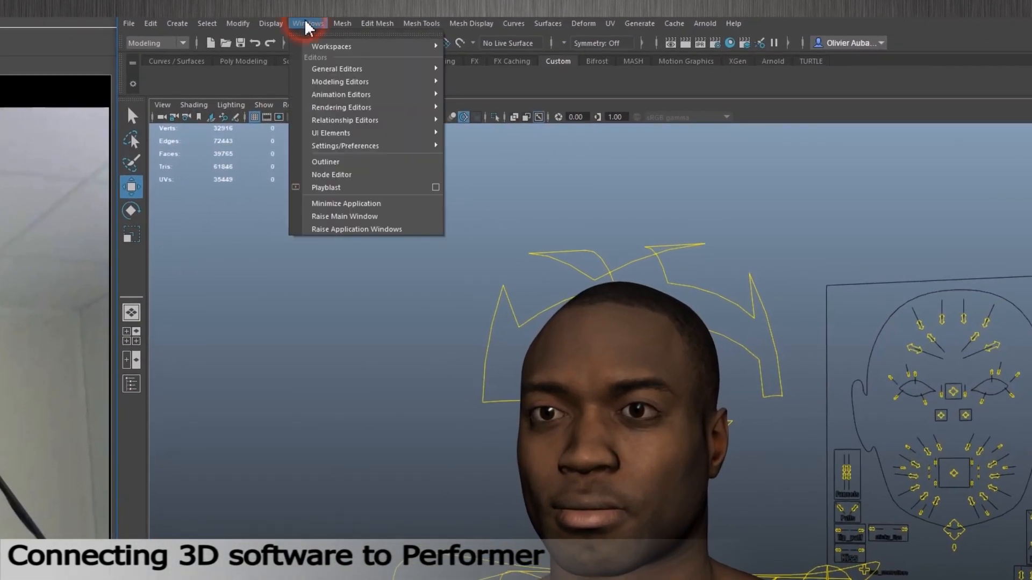
mouse_move(348, 144)
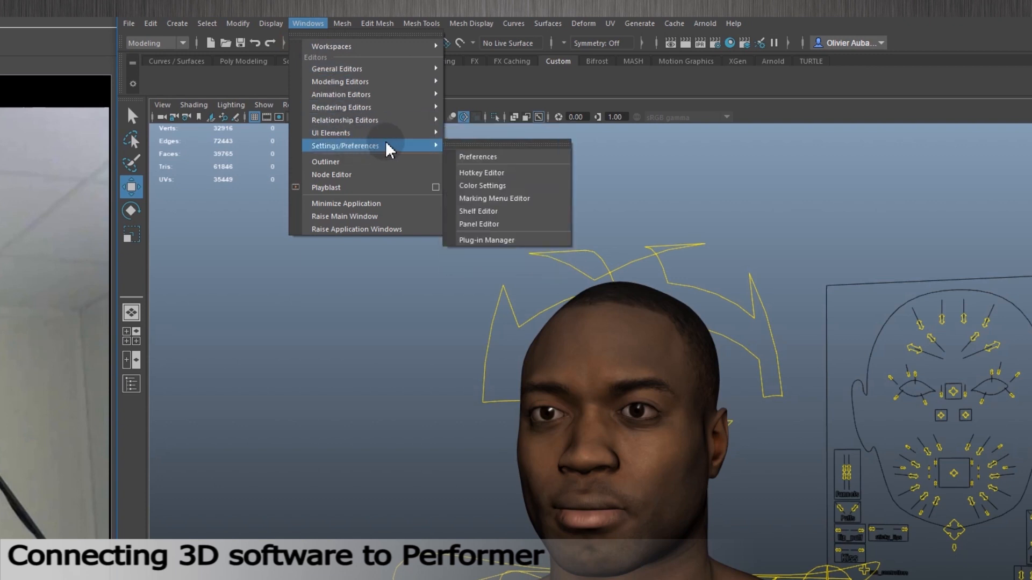
left_click(509, 241)
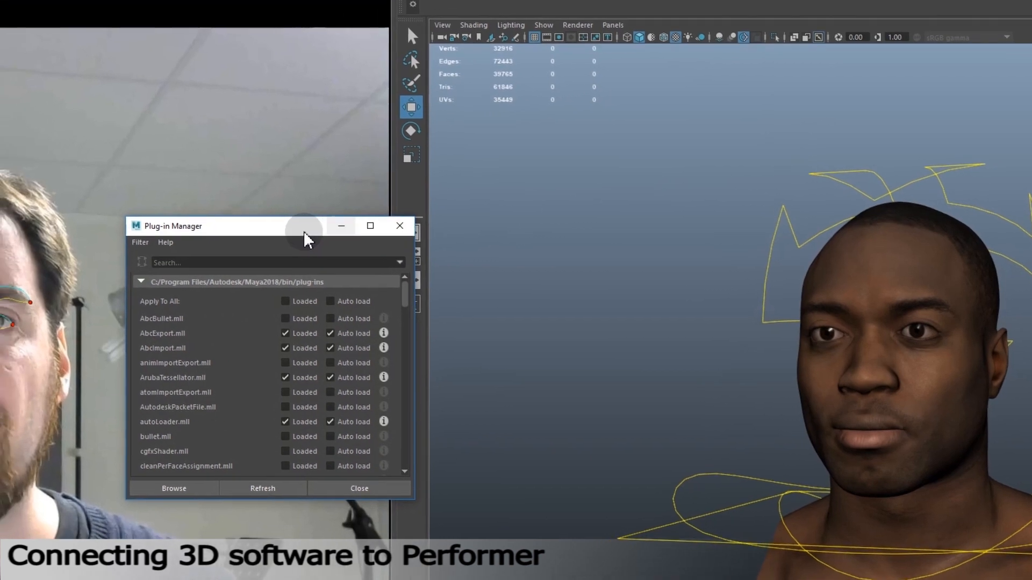
left_click_drag(304, 240, 443, 180)
scroll(553, 285, "down", 5)
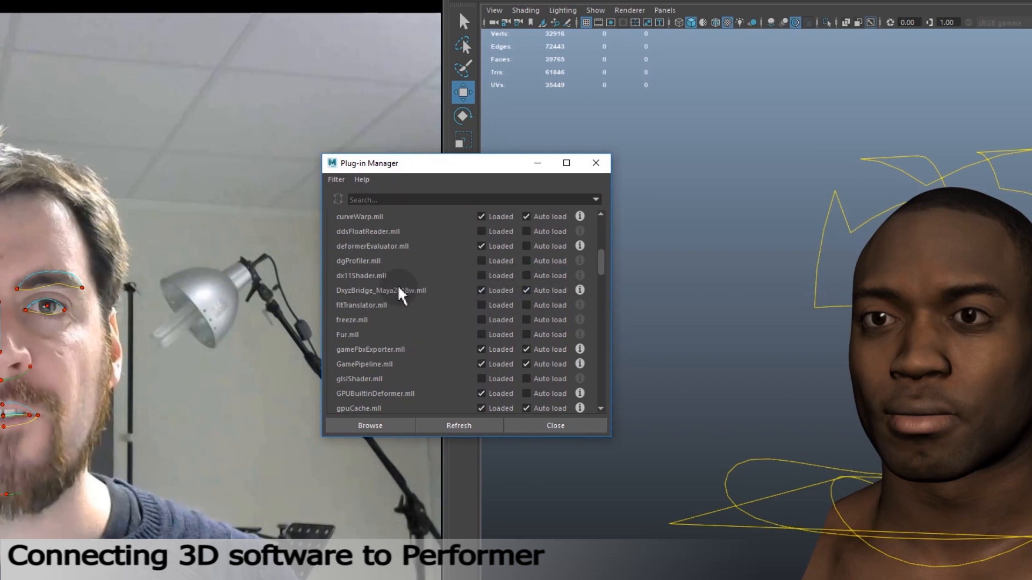
Enable both Loaded and Auto load for DxyzBridge_Maya2018w.mll and close the Plug-in Manager.
left_click(482, 290)
left_click(527, 291)
left_click(526, 292)
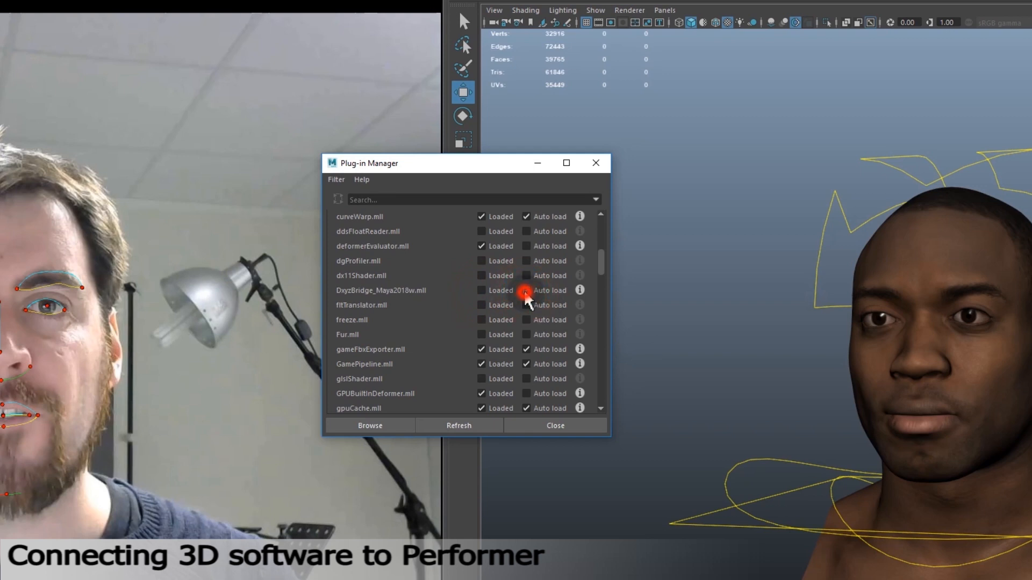
left_click(482, 290)
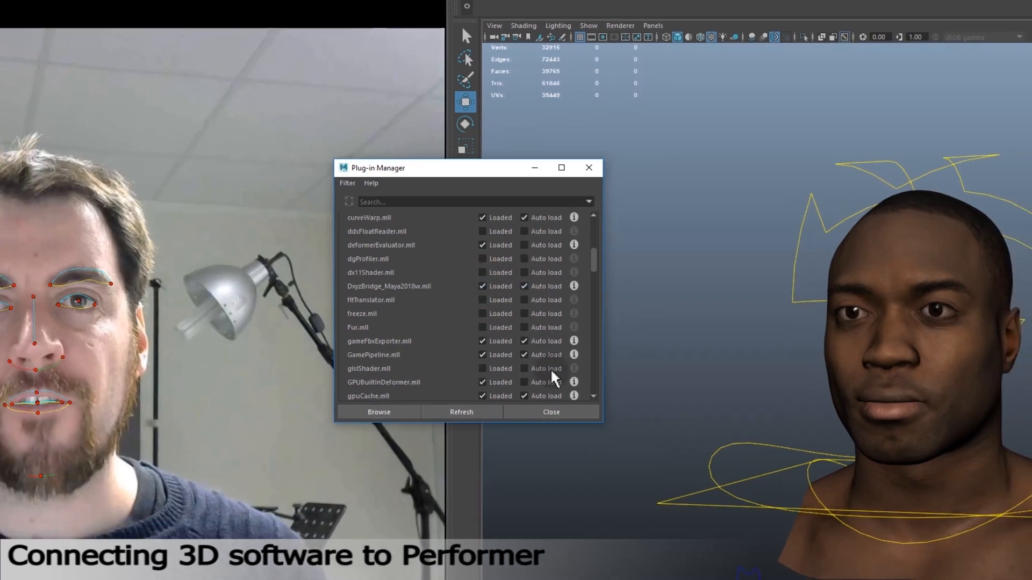
left_click(565, 429)
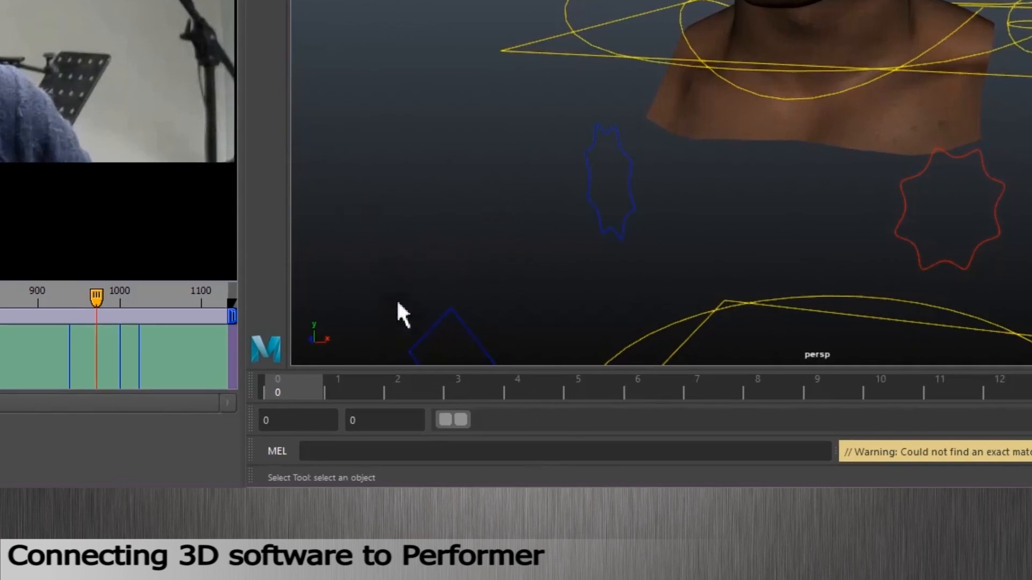
Start the bridge with the MEL command dxyzBridge, and connect Performer to the Maya scene, dismissing the warning.
left_click(343, 450)
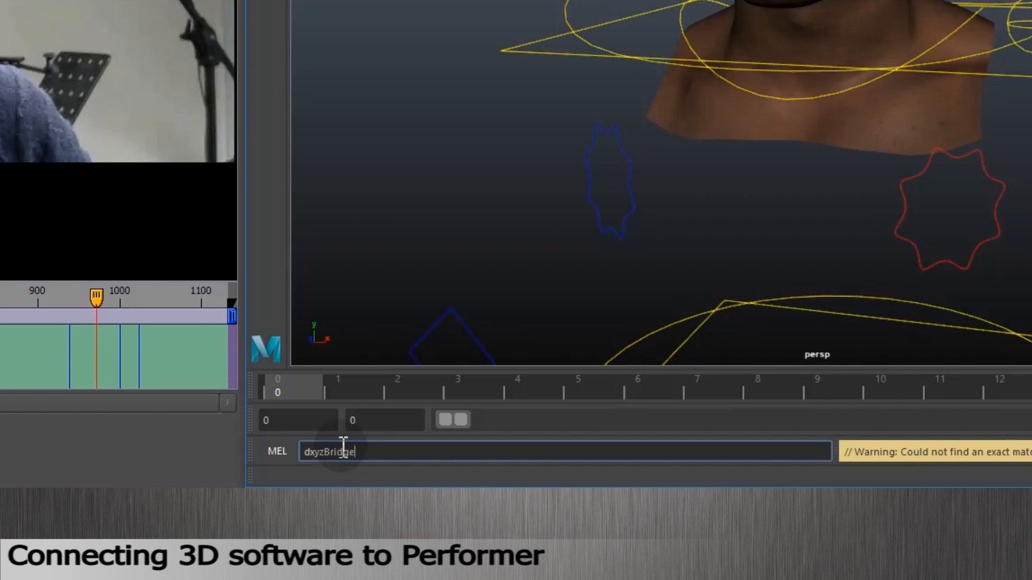
type("dxyzBridge")
key("Return")
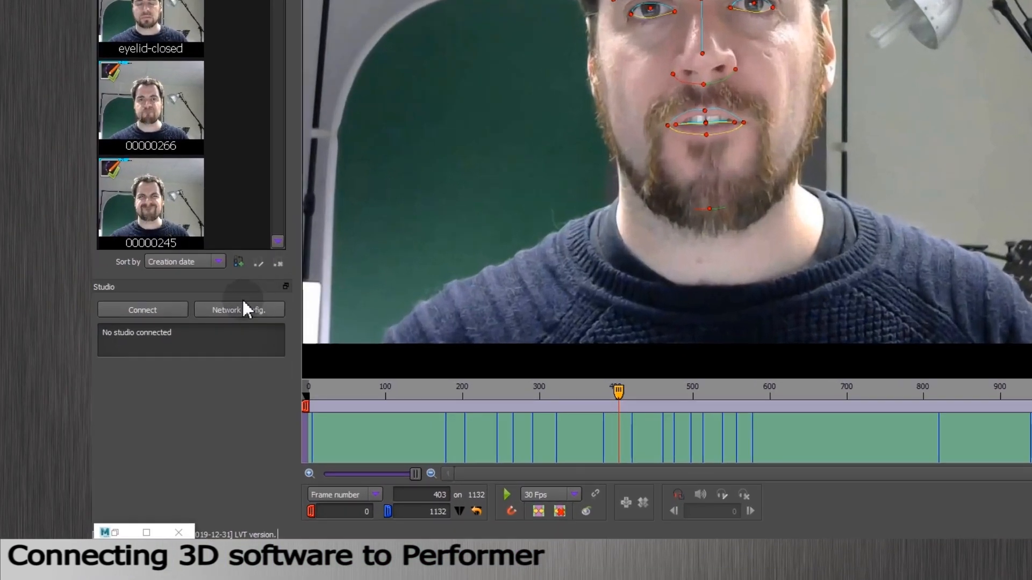
left_click(35, 393)
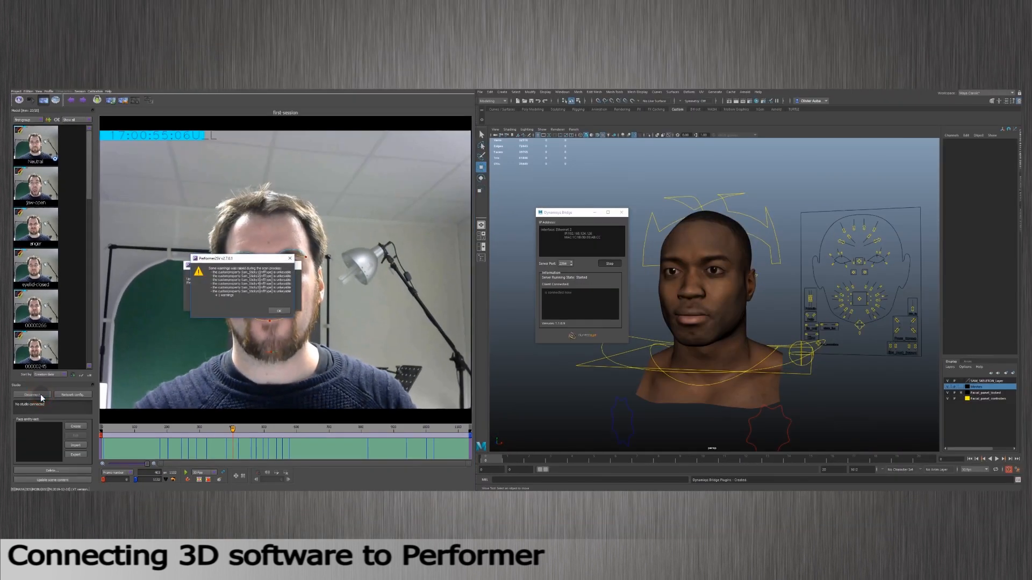
left_click(276, 312)
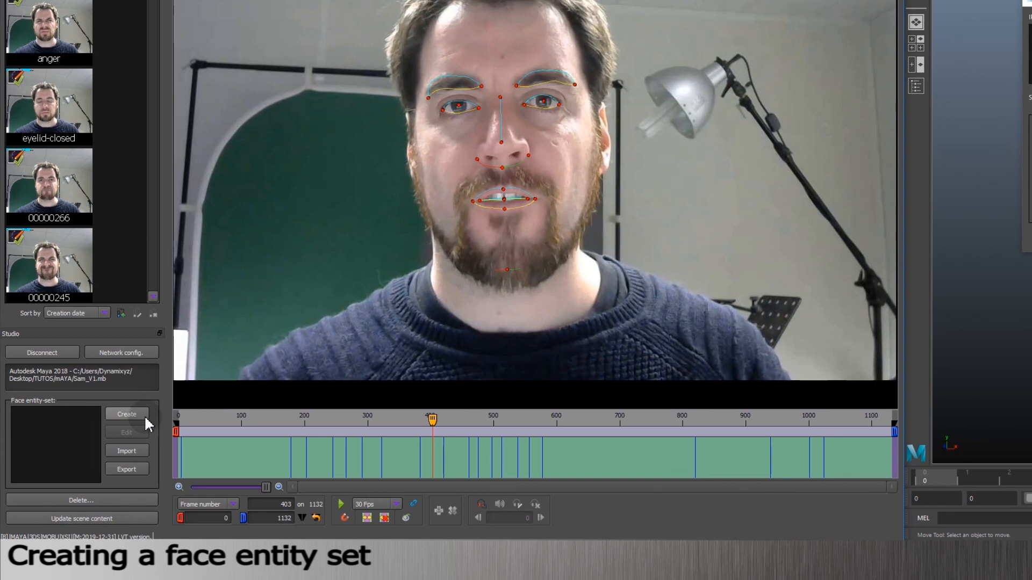
Start creating a face entity set in Performer and minimize the Dynamixyz Bridge window.
left_click(142, 418)
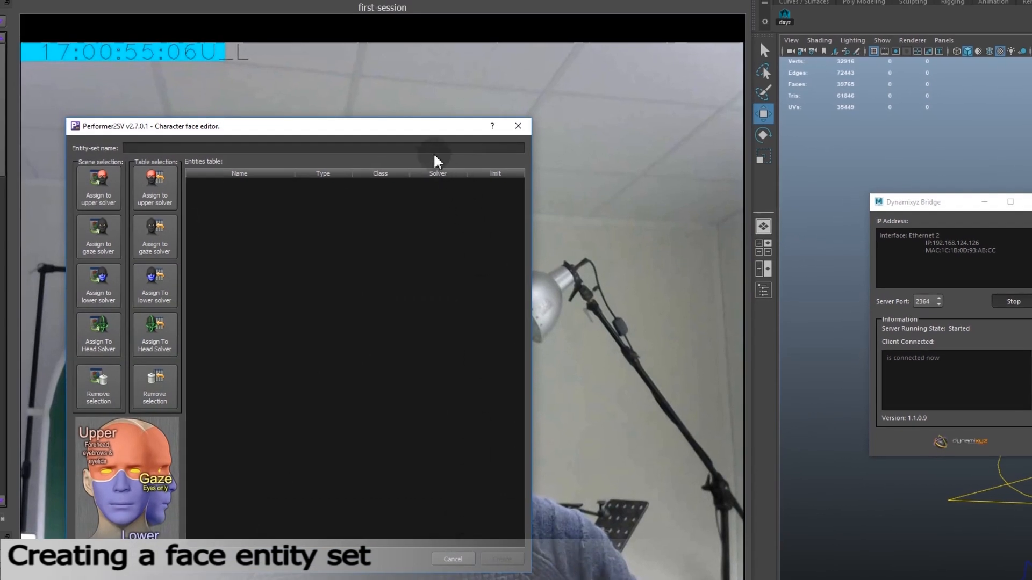
left_click_drag(422, 128, 601, 87)
left_click(984, 202)
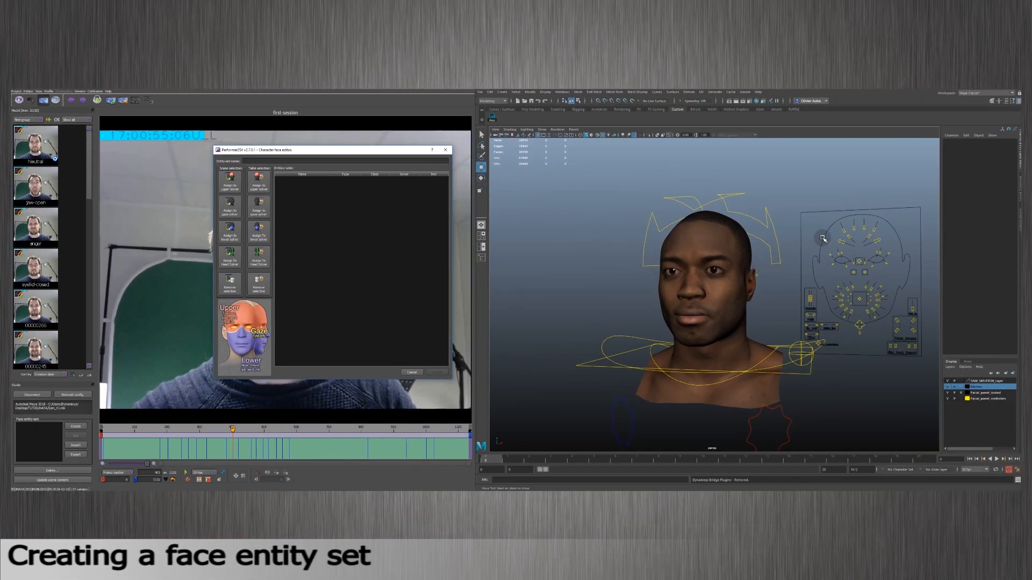
Assign the forehead, eyebrow and eyelid controls to the upper solver, and reassign Gaze_ctrl to the gaze solver.
left_click_drag(821, 218, 905, 268)
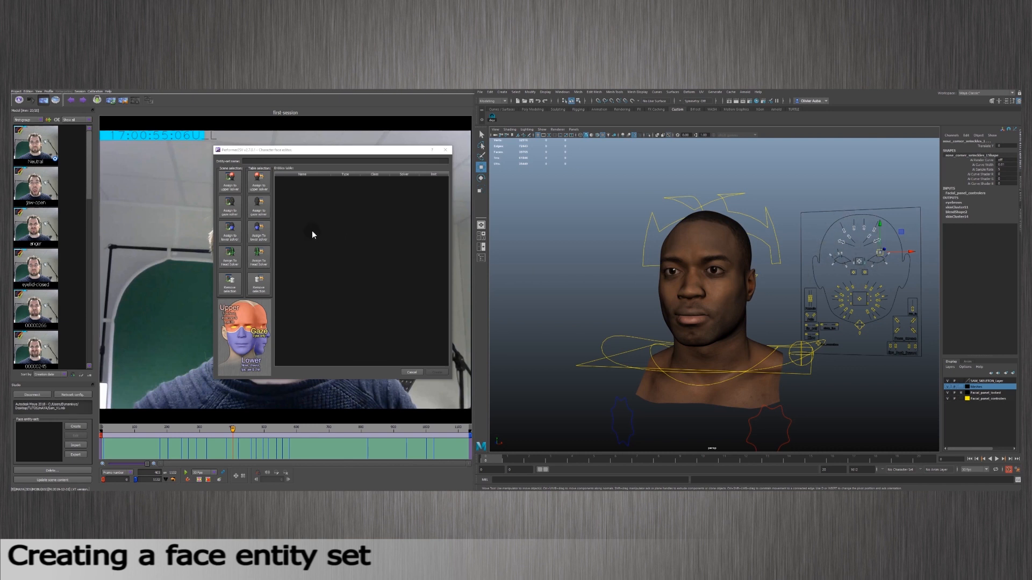
left_click(237, 186)
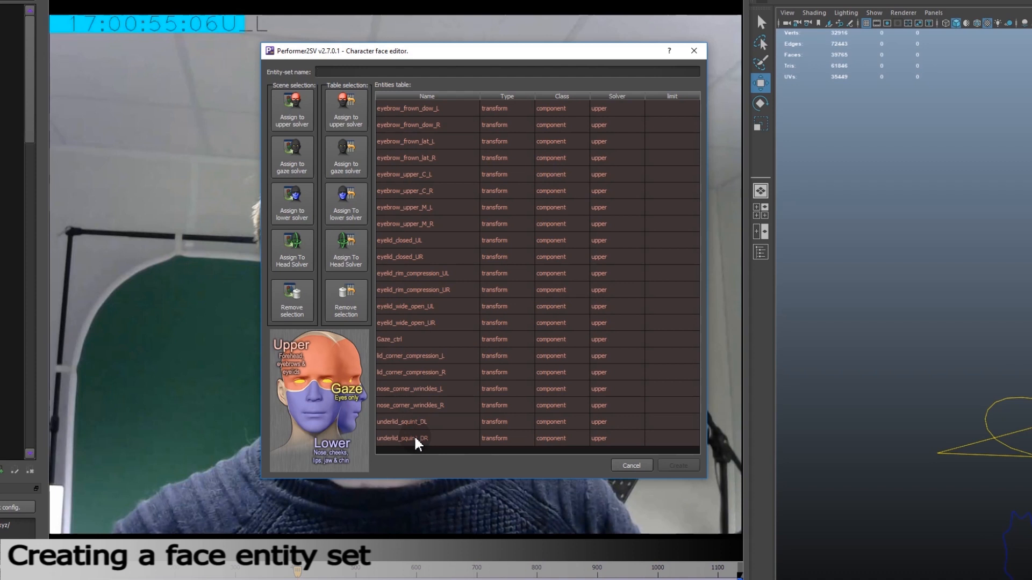
left_click(418, 340)
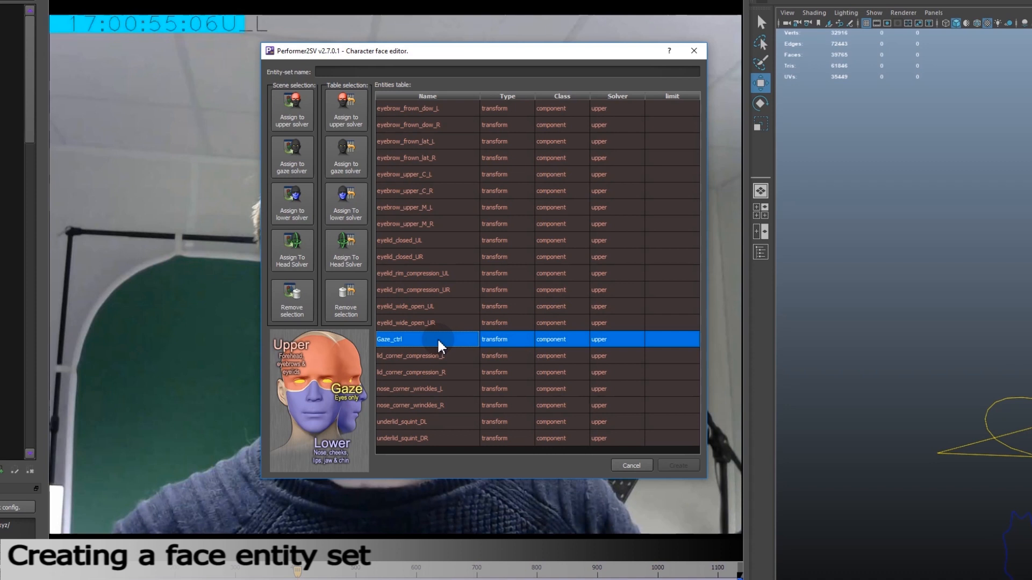
left_click(353, 150)
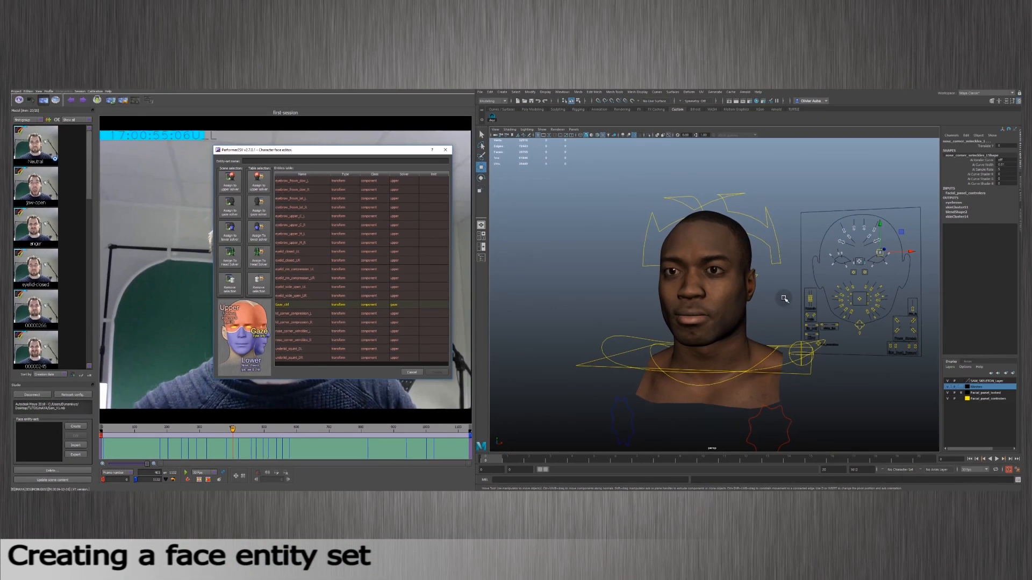
Assign the nose, cheek, lip, jaw and chin controls to the lower solver, and create the entity set as samretarg.
left_click(806, 277)
left_click_drag(802, 268, 928, 350)
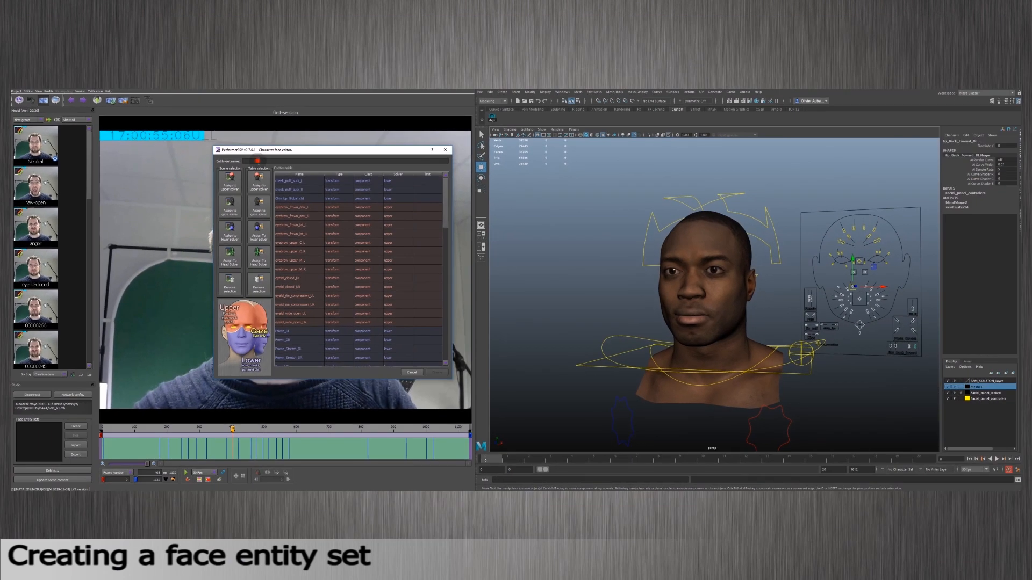
left_click(258, 160)
type("samretarg")
left_click(441, 371)
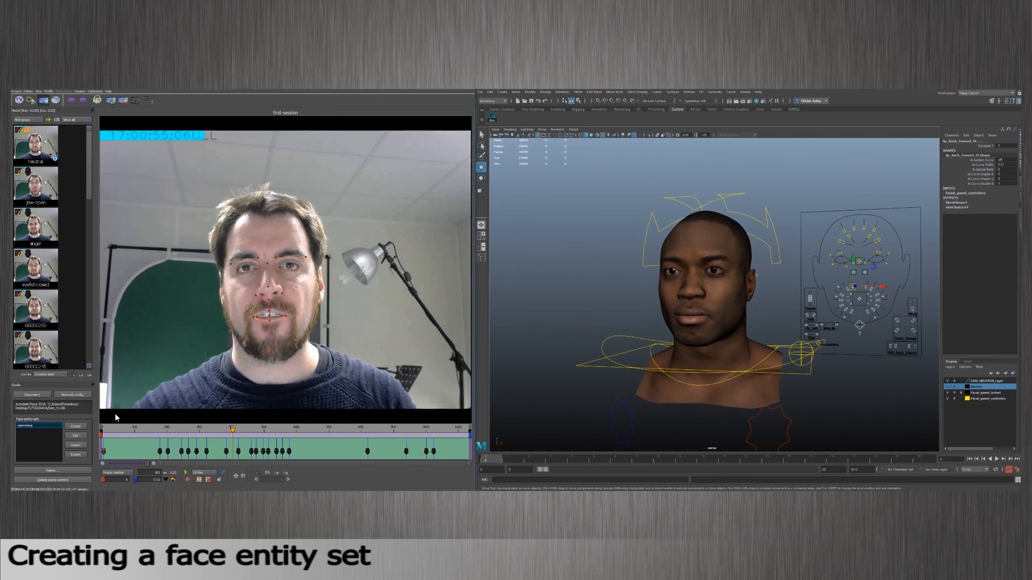
Open the samretarg entity set for editing, review its solver assignments and close it without modifying anything.
left_click(78, 435)
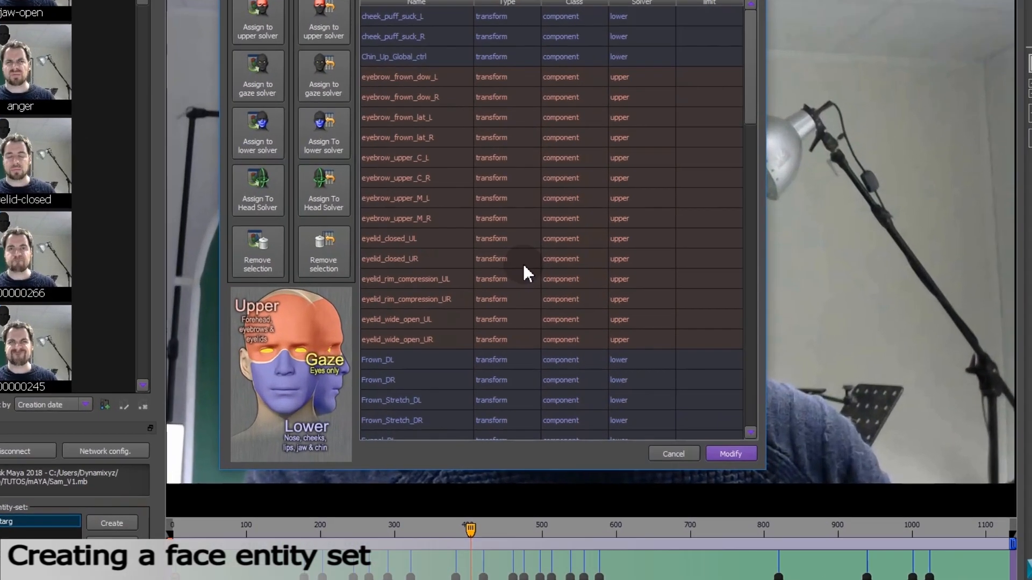
scroll(255, 312, "down", 10)
scroll(612, 247, "down", 4)
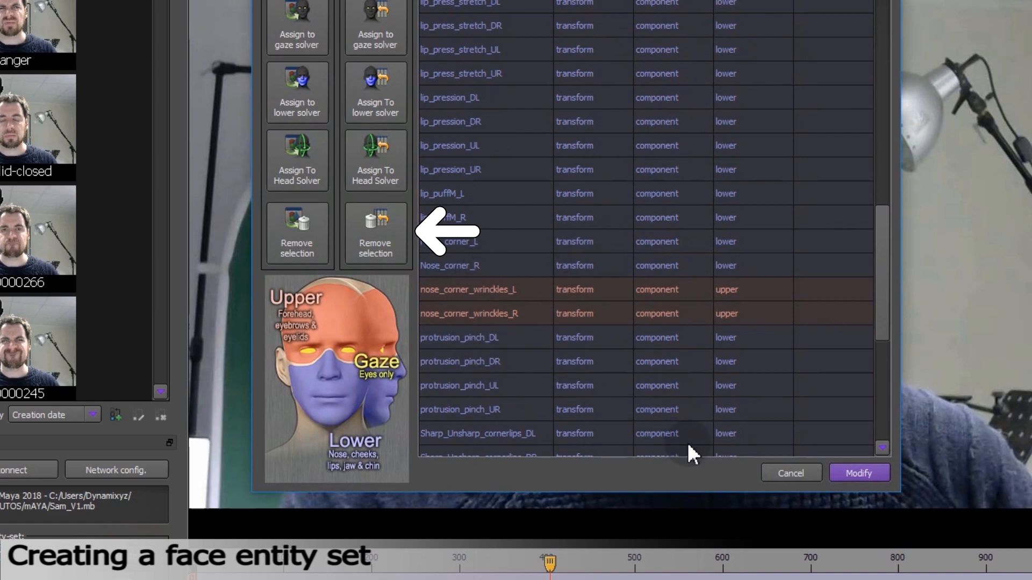
left_click(790, 473)
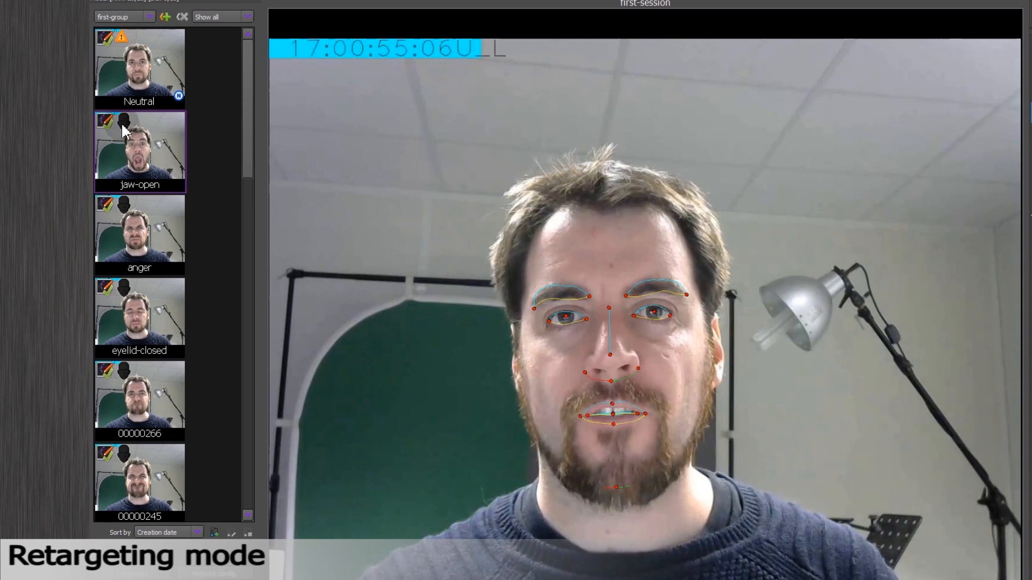
left_click(134, 181)
left_click(127, 203)
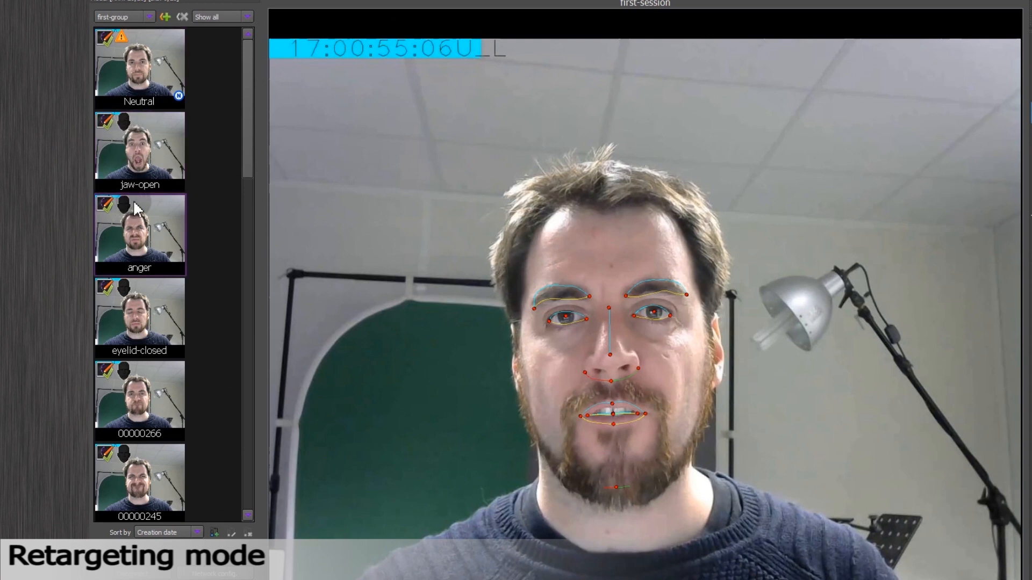
left_click(126, 300)
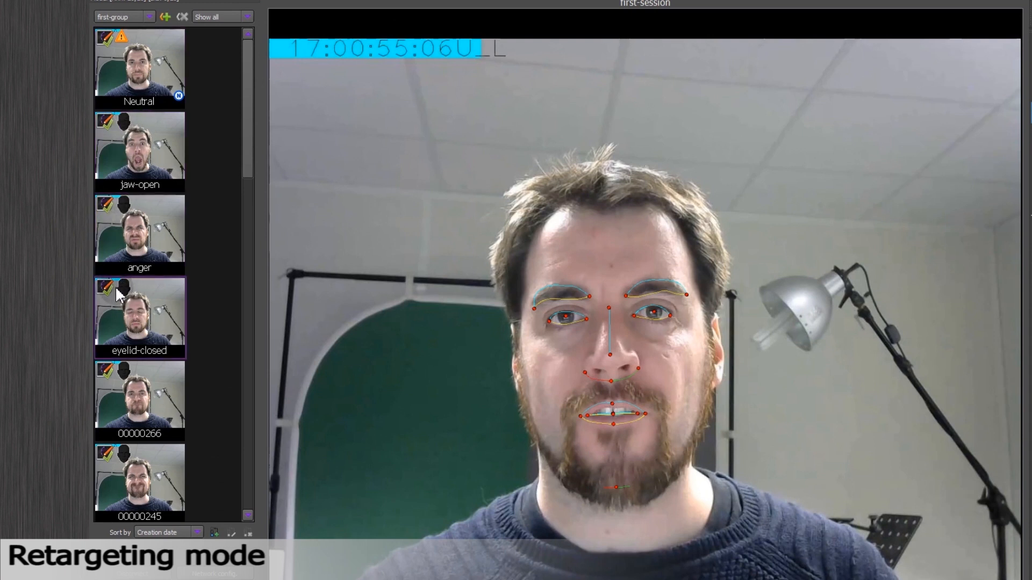
left_click(129, 371)
left_click(129, 457)
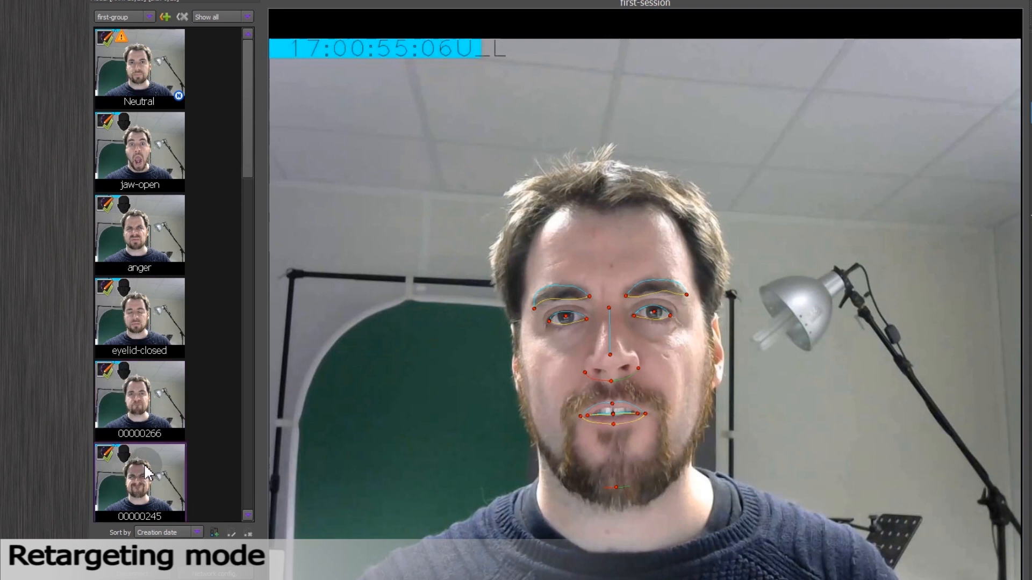
left_click(198, 298)
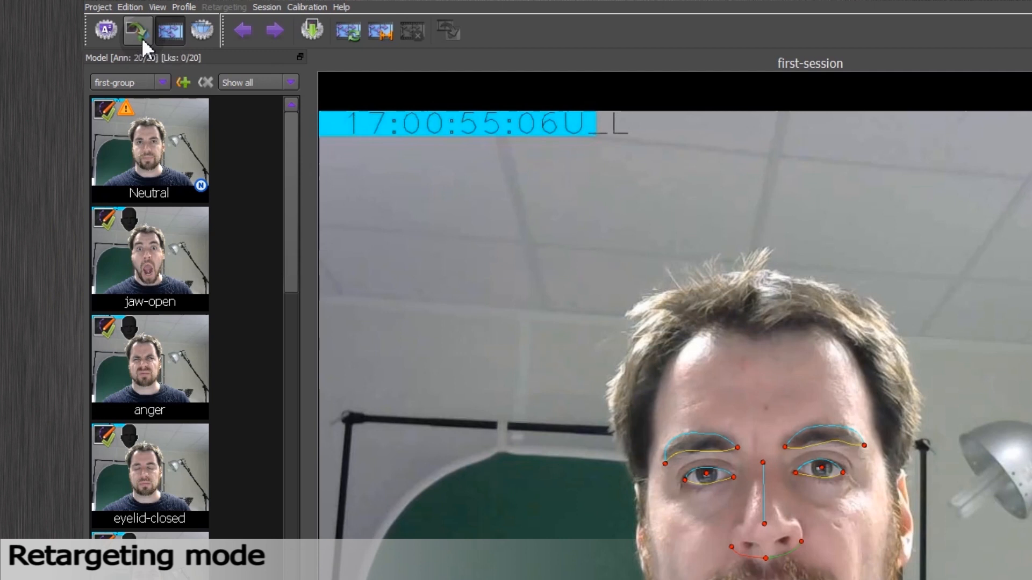
Switch to retargeting mode and browse the annotated actor frames, including jaw-open, Neutral, anger and eyelid-closed.
left_click(136, 31)
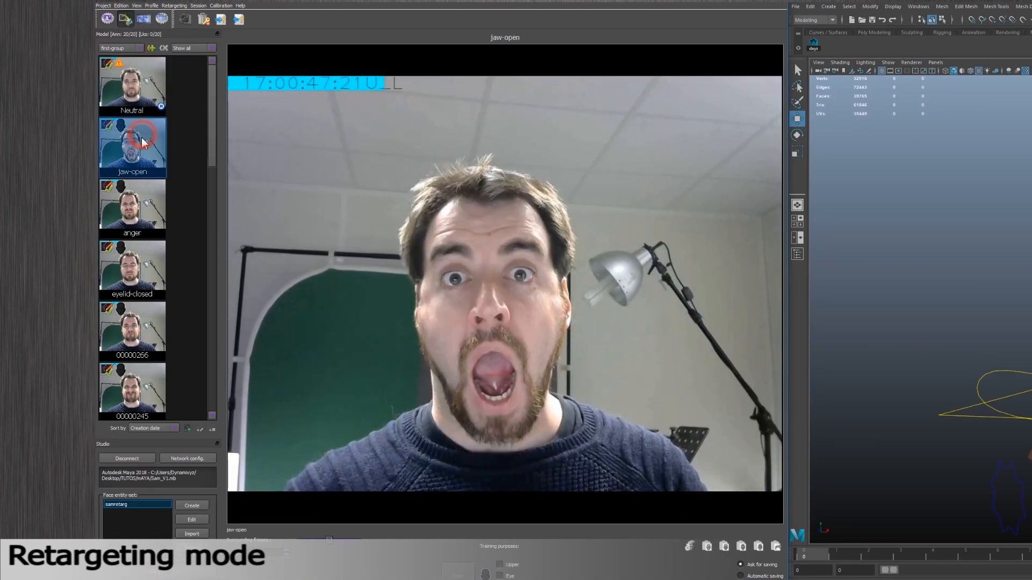
left_click(138, 188)
left_click(134, 166)
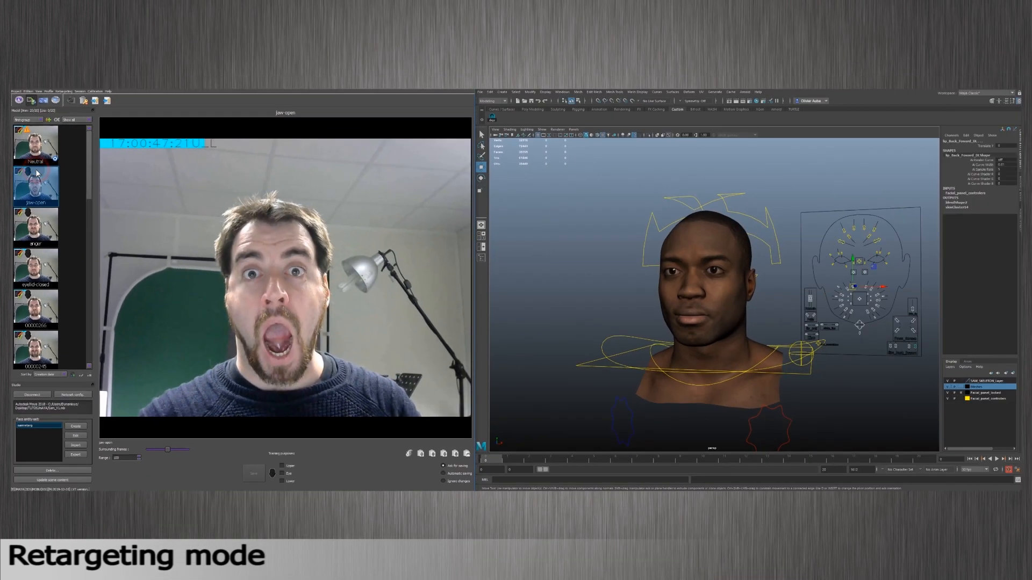
left_click(133, 109)
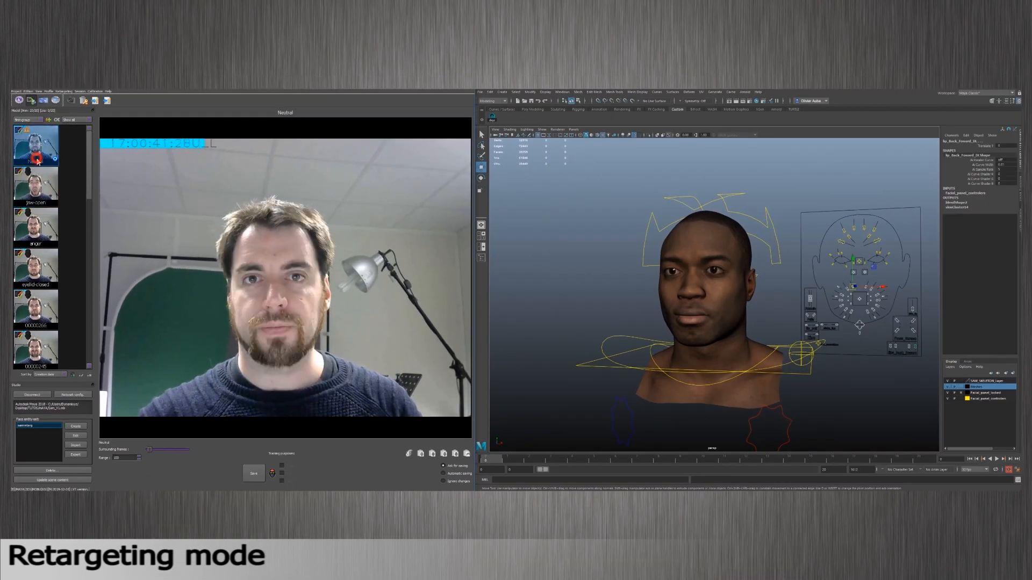
left_click(37, 185)
left_click(42, 227)
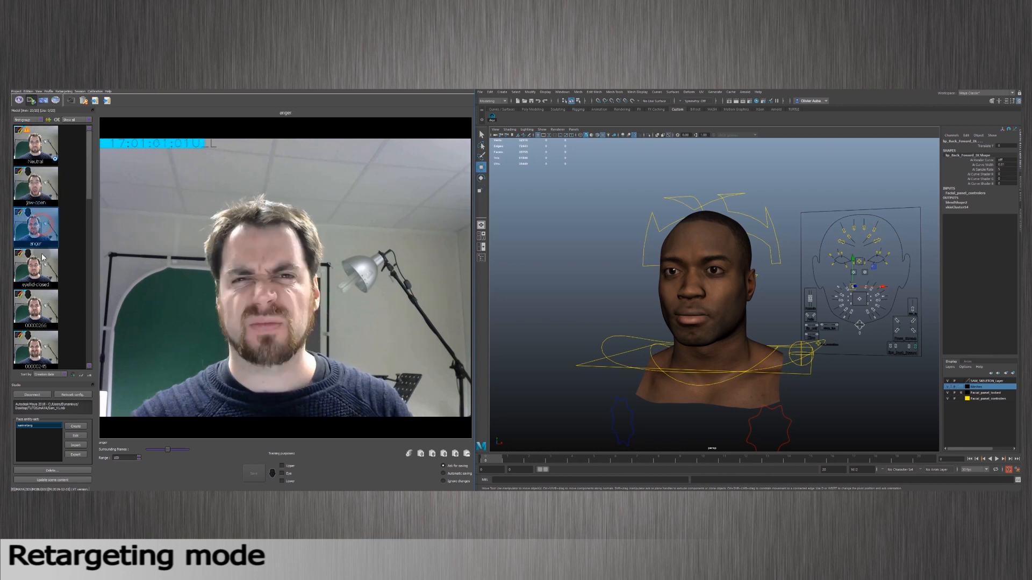
left_click(42, 259)
left_click(33, 308)
left_click(38, 343)
left_click(37, 312)
left_click(47, 252)
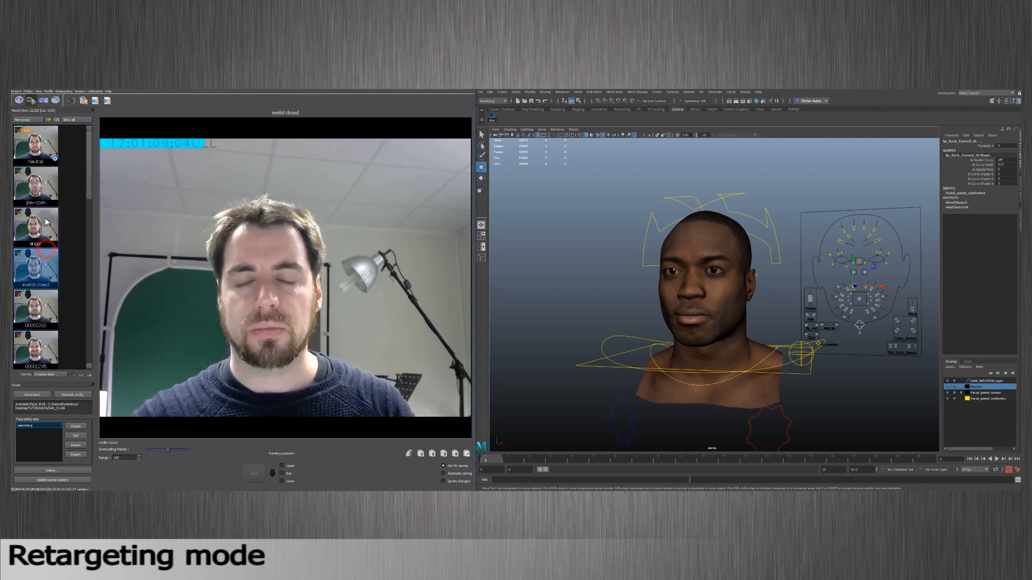
left_click(40, 185)
Save the rig's rest pose as the retargeting link for the Neutral frame.
left_click(41, 152)
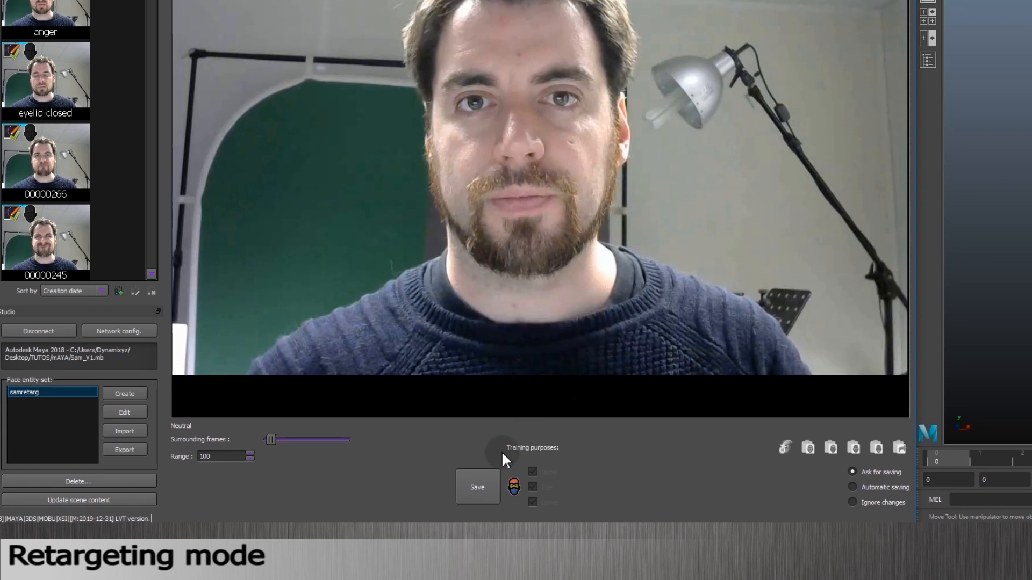
left_click(475, 490)
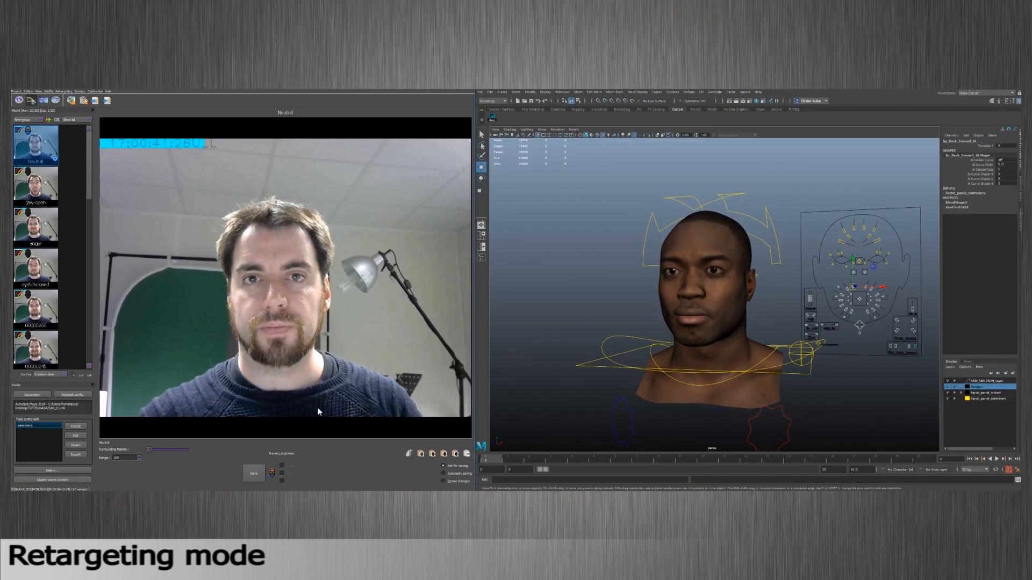
Load the jaw-open frame and open the rig's jaw wide with the facial panel's jaw control to match the actor.
left_click(45, 191)
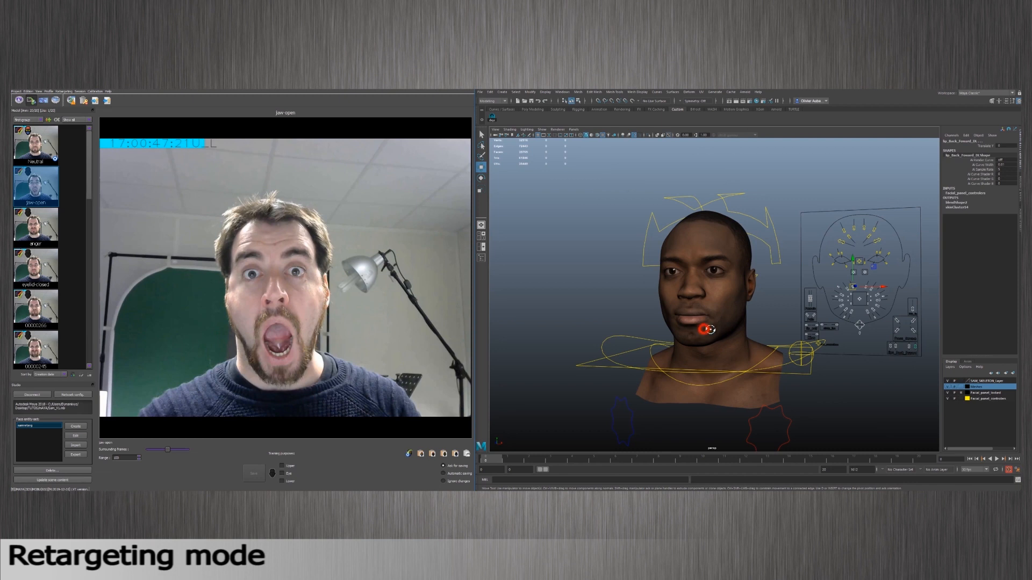
left_click_drag(704, 328, 740, 331, "alt")
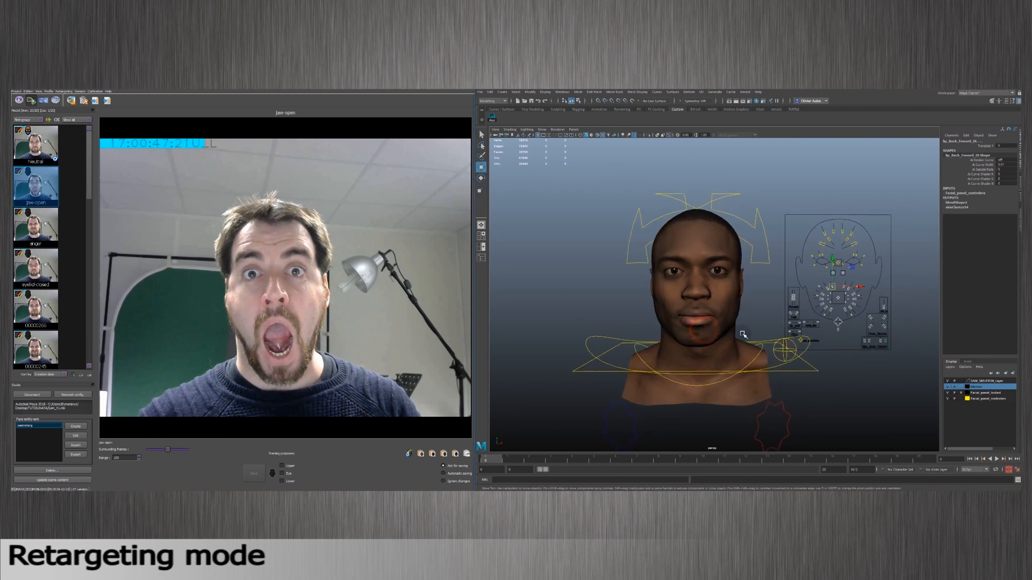
left_click(840, 312)
left_click_drag(840, 313, 819, 304)
left_click(808, 314)
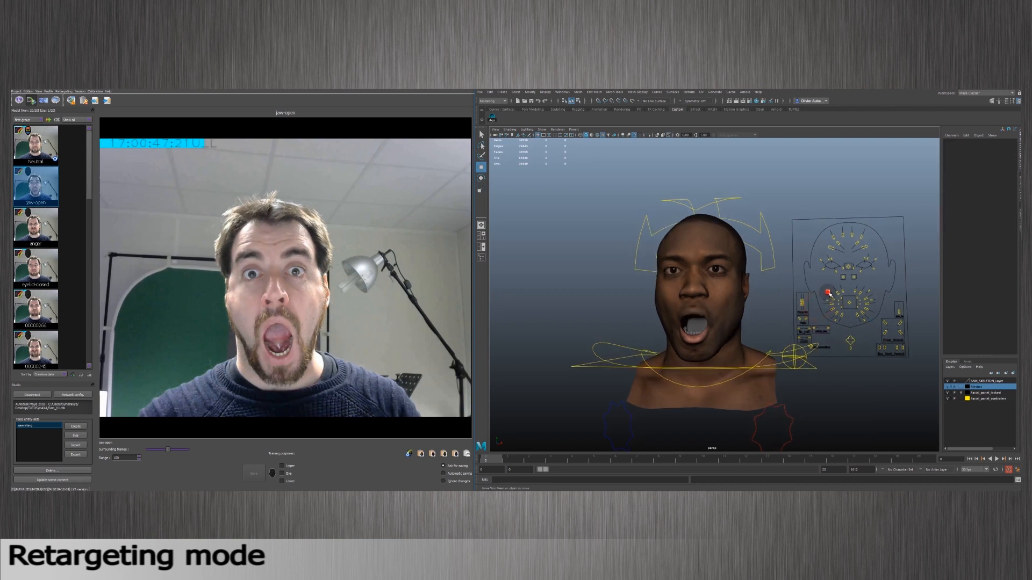
Refine the rig's open mouth with the controls on both sides of the facial panel's mouth area.
left_click(829, 291)
left_click_drag(832, 292, 868, 294)
left_click(862, 318)
mouse_move(860, 318)
left_mouse_down()
mouse_move(835, 318)
mouse_move(853, 315)
left_mouse_up()
left_click(836, 317)
Raise the rig's upper eyebrow controls and widen both eyelids to match the jaw-open frame.
mouse_move(815, 230)
left_mouse_down()
mouse_move(853, 239)
mouse_move(833, 222)
left_mouse_up()
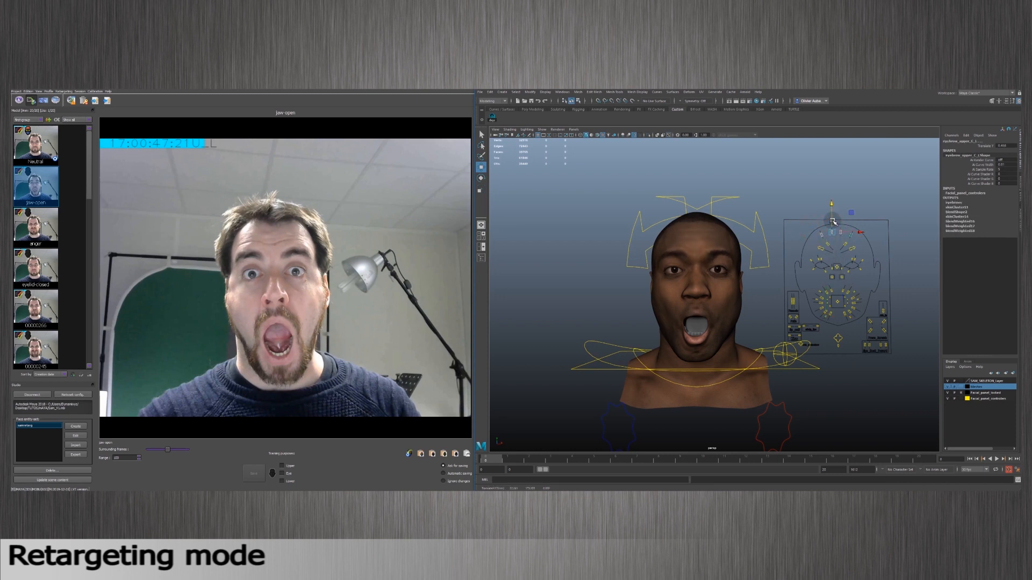
left_click(818, 260)
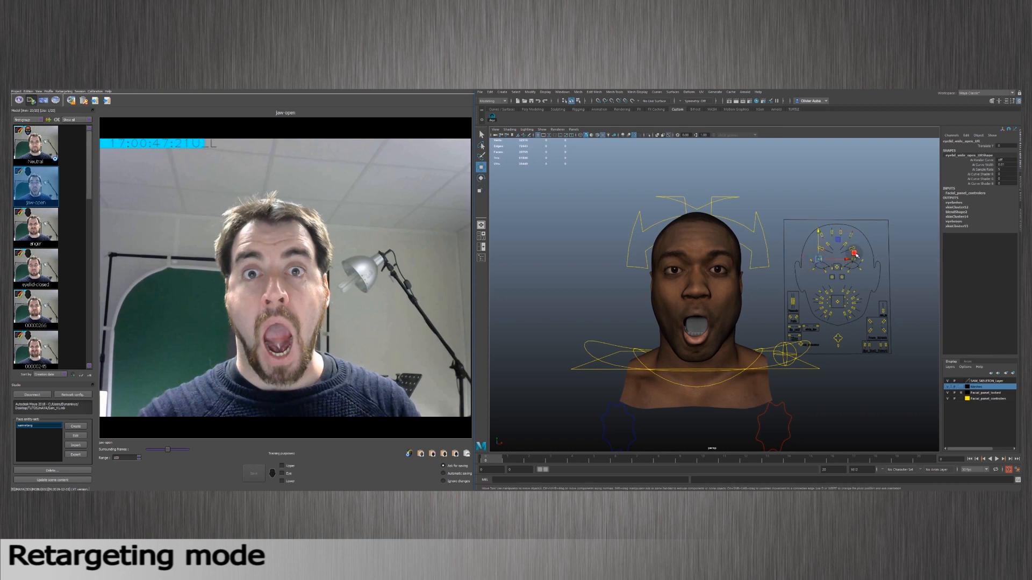
left_click_drag(818, 237, 827, 281)
scroll(831, 283, "down", 4)
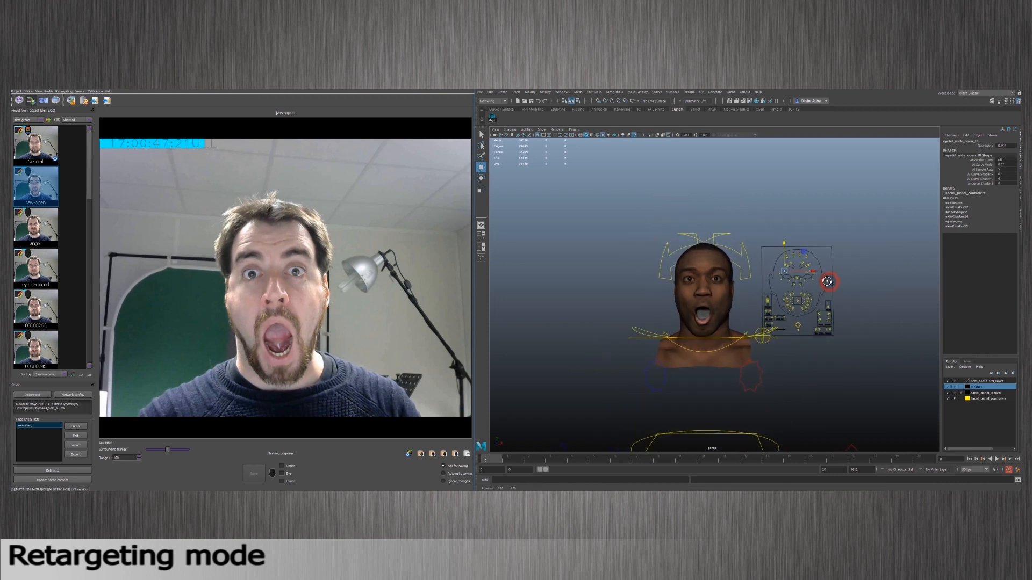
Enable Lower, Eye and Upper training purposes for the jaw-open link.
left_click(282, 481)
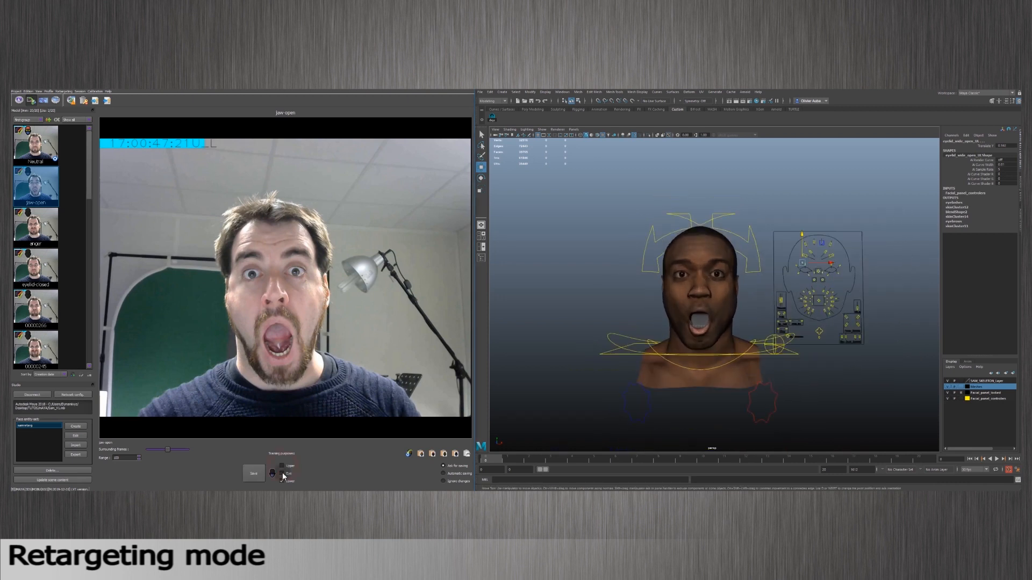
left_click(281, 473)
left_click(281, 466)
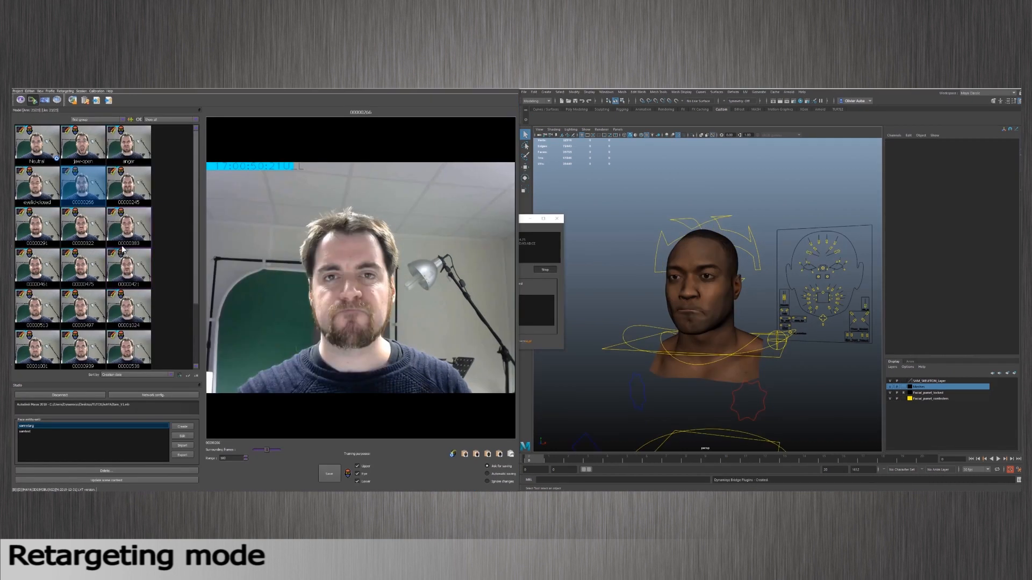
Load the jaw-open frame and reset the links values to neutral.
left_click(84, 152)
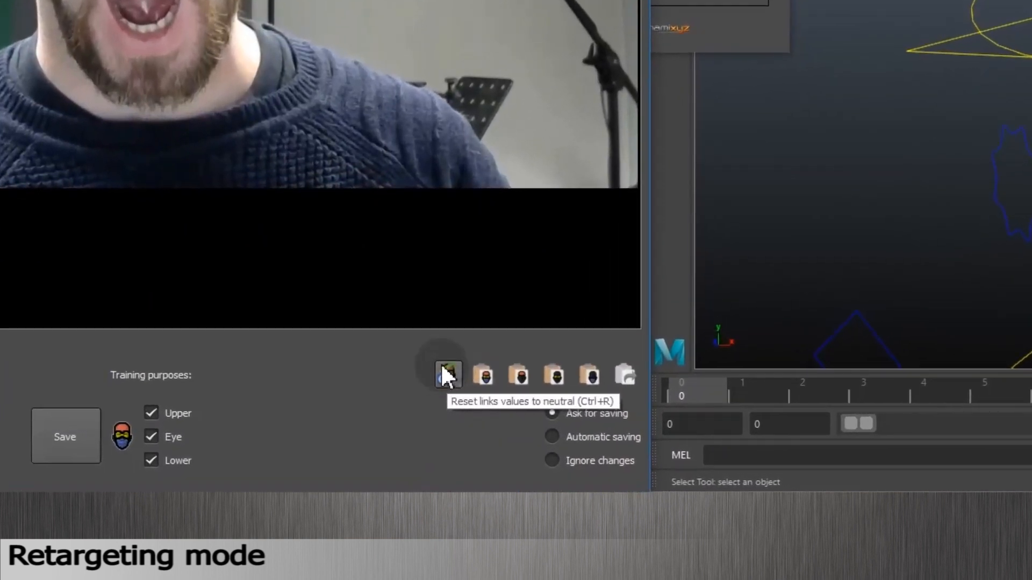
left_click(441, 371)
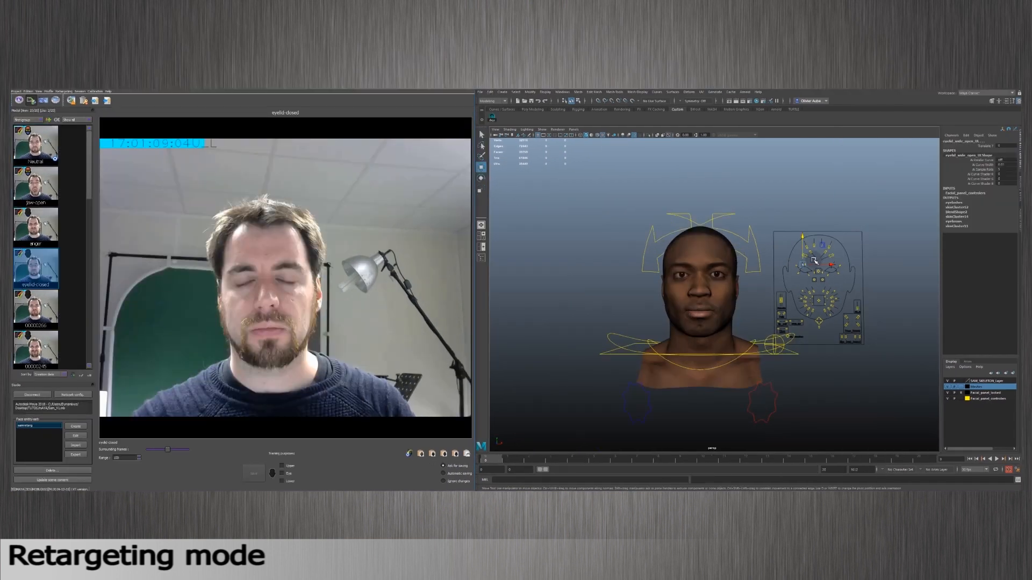
Close the rig's eyelids for the eyelid-closed frame and save the link with Lower, Eye and Upper training enabled.
left_click(804, 265)
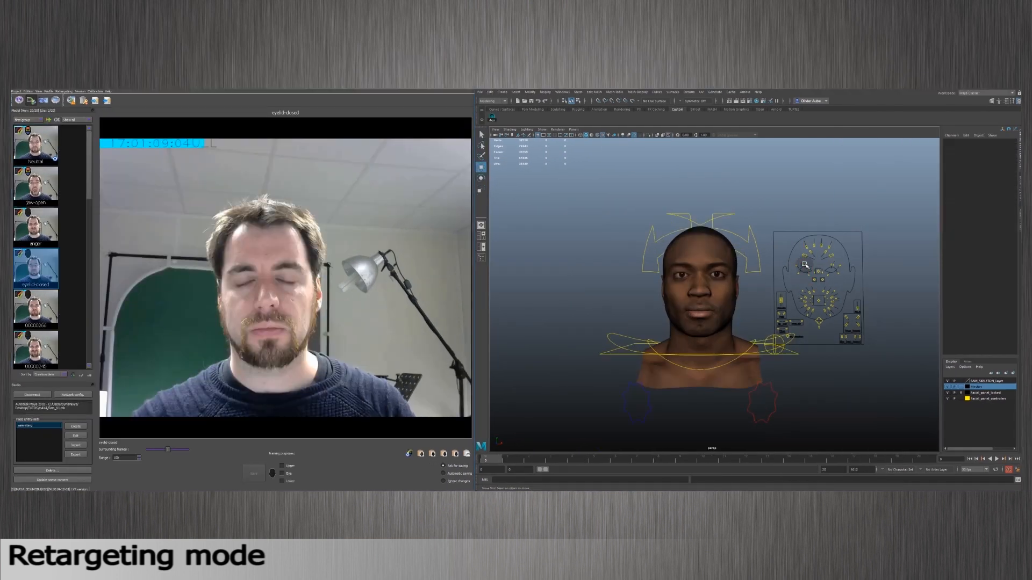
left_click_drag(804, 265, 832, 269)
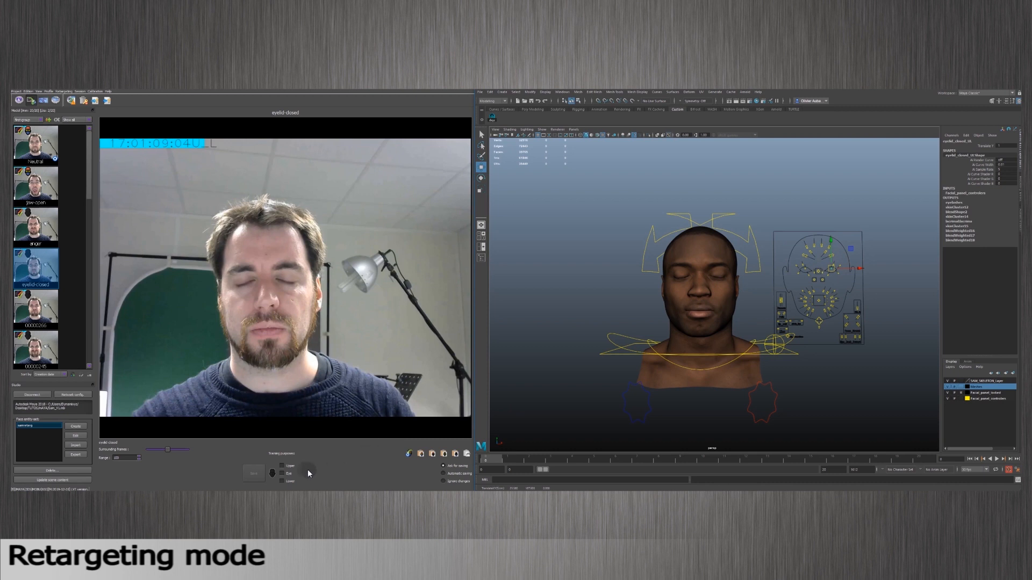
left_click(281, 482)
left_click(281, 473)
left_click(281, 466)
left_click(254, 473)
Copy the rig values from the anger frame to frame 00000245 and save the link.
left_click(36, 218)
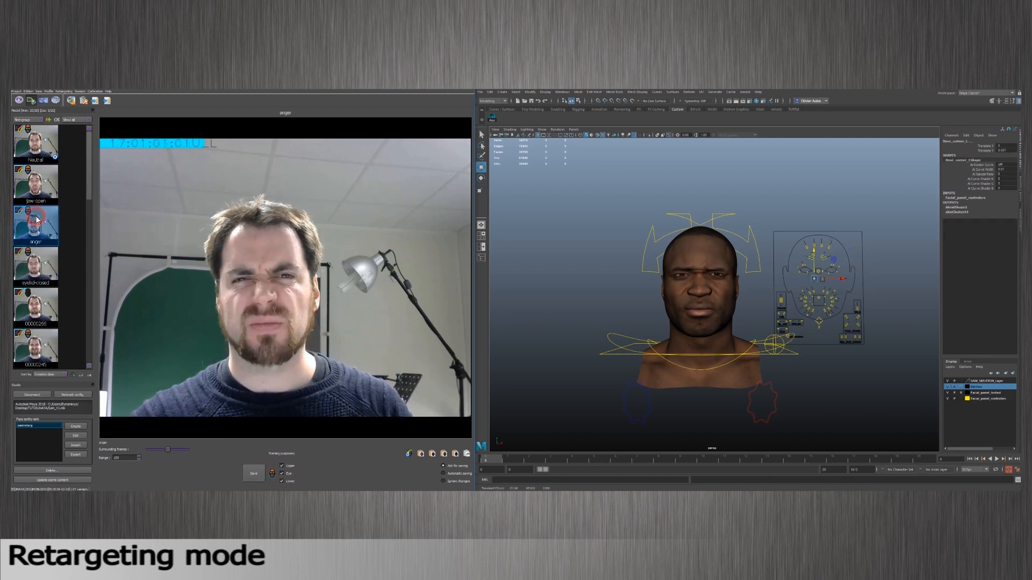
left_click(45, 345)
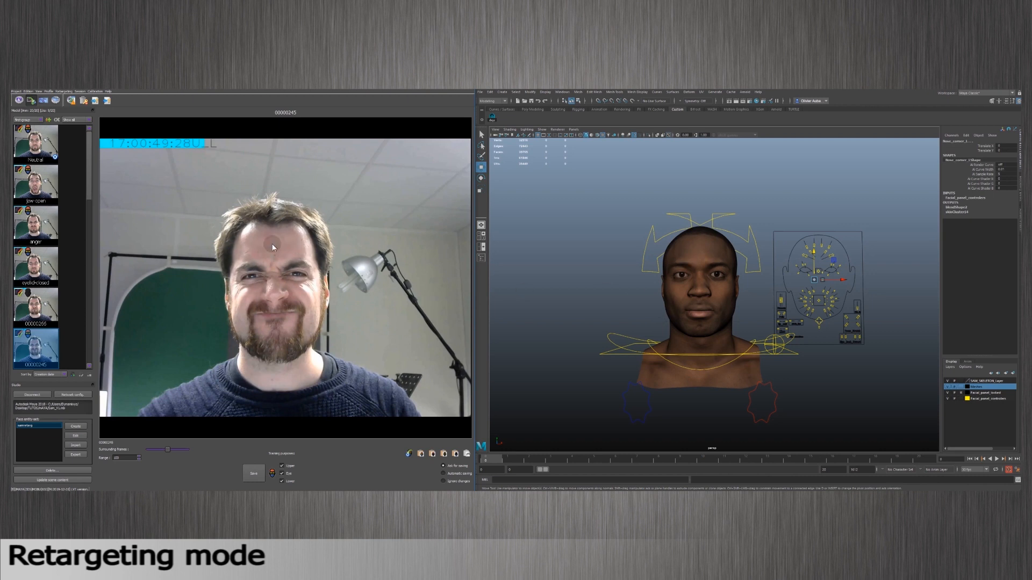
left_click(46, 236)
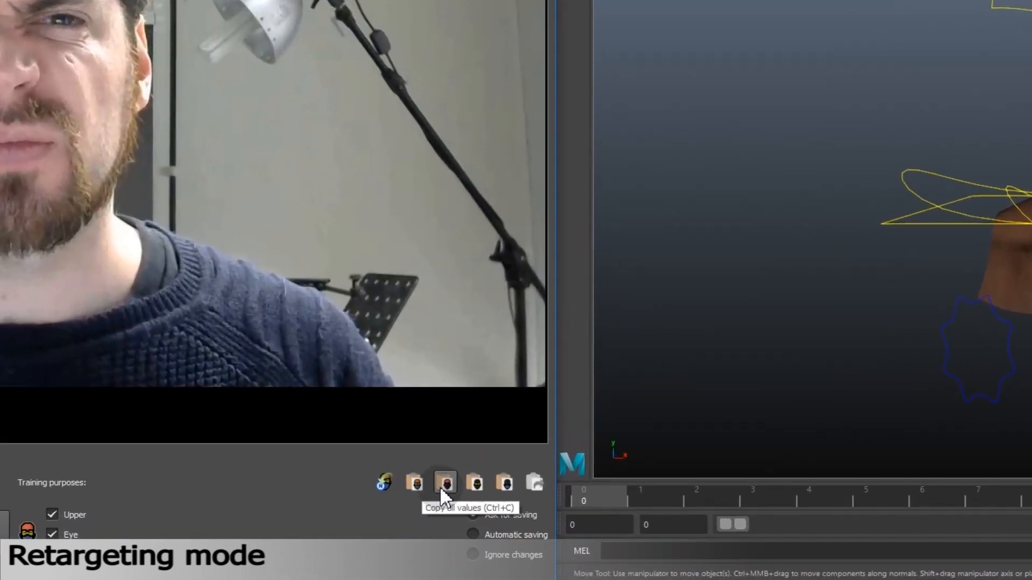
left_click(445, 483)
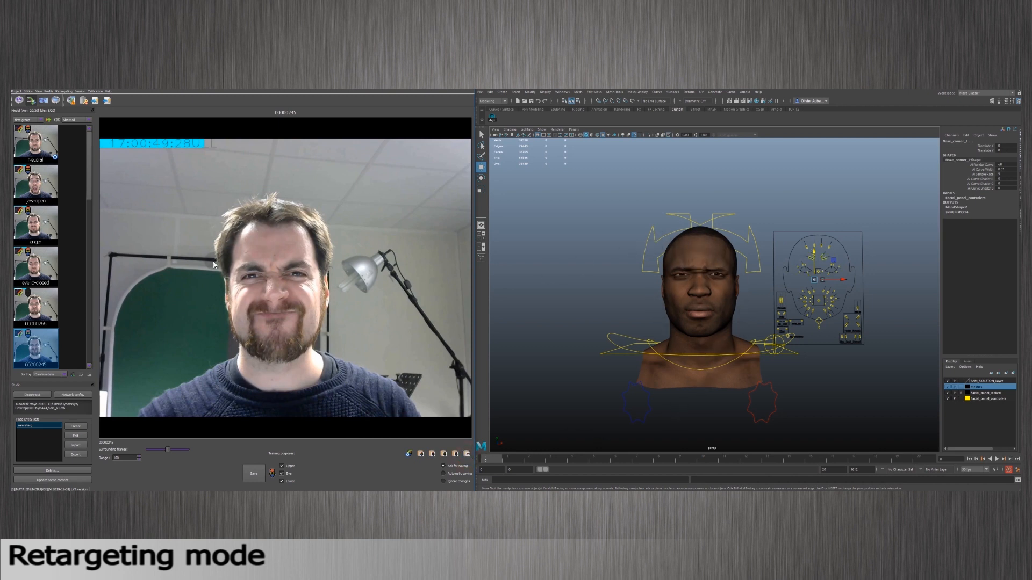
left_click(254, 476)
Adjust the smile stretch controls on both sides of the rig's mouth to match frame 00000245.
left_click(818, 299)
left_click_drag(818, 292, 816, 288)
left_click(805, 297)
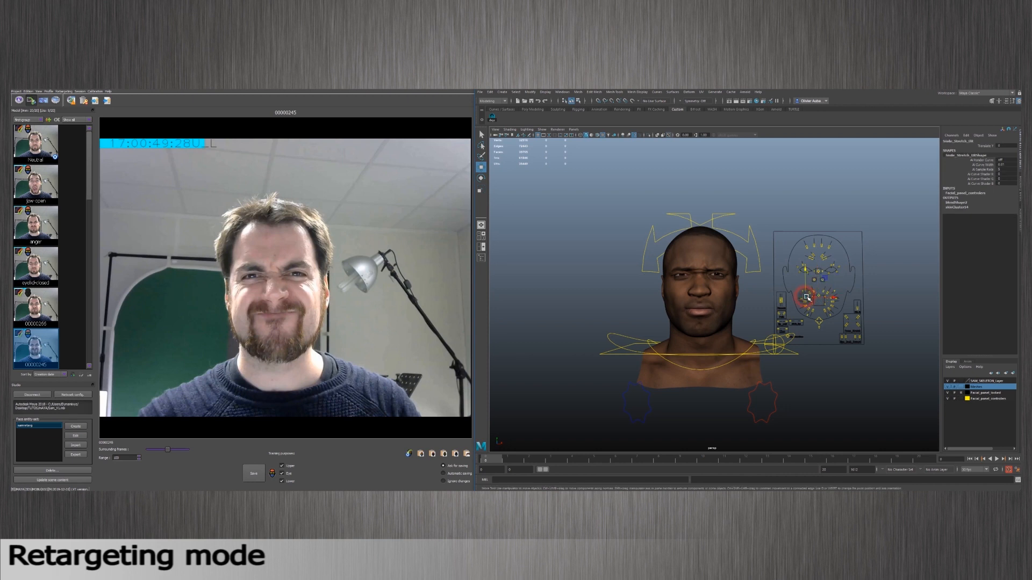
left_click_drag(804, 295, 805, 297)
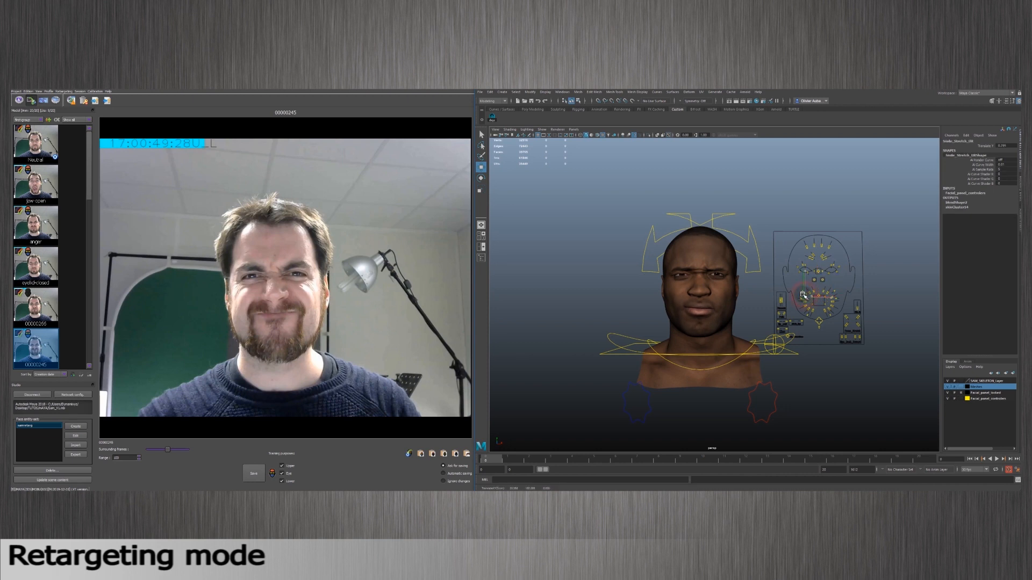
left_click(837, 290)
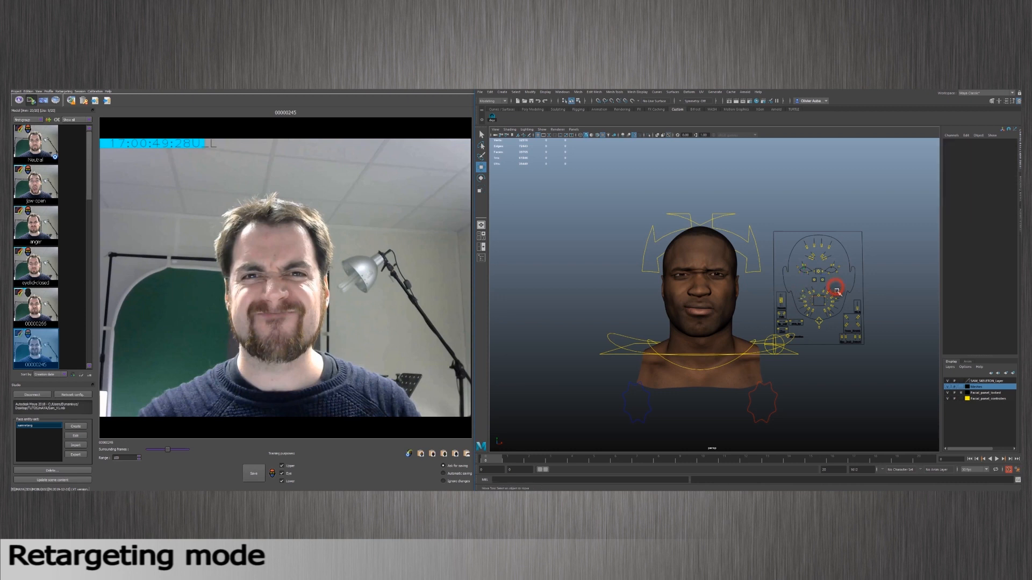
left_click(833, 297)
left_click_drag(832, 294, 833, 294)
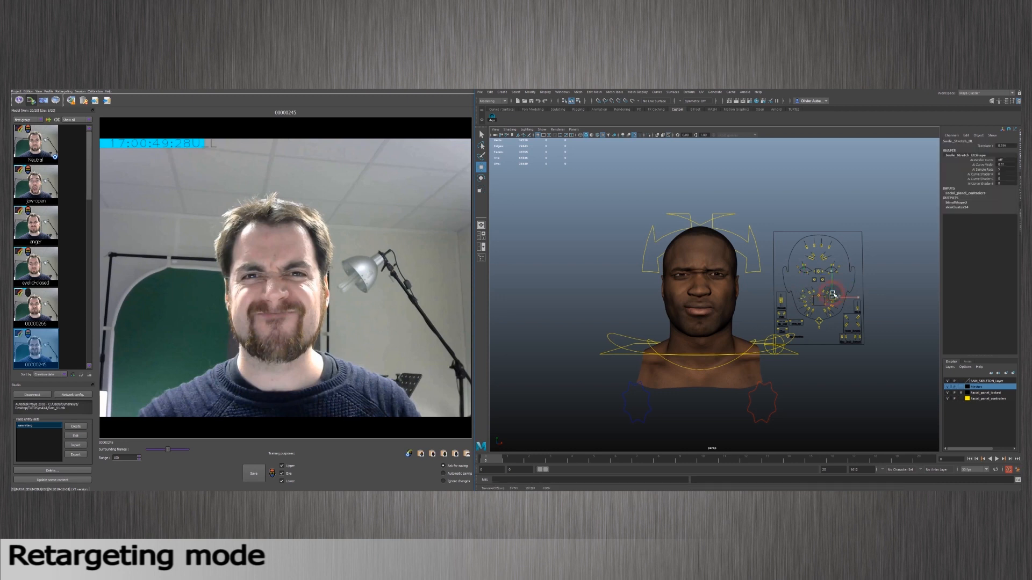
Adjust the mouth-corner controls below the smile controls on both sides for frame 00000245.
left_click(833, 304)
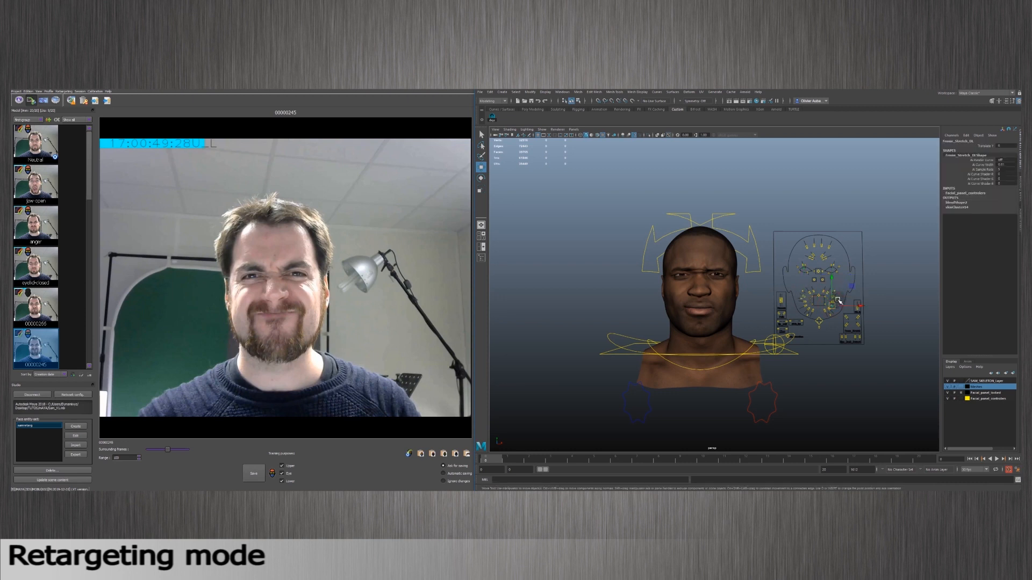
left_click(835, 299)
left_click_drag(834, 300, 834, 299)
left_click(808, 302)
left_click_drag(808, 302, 814, 308)
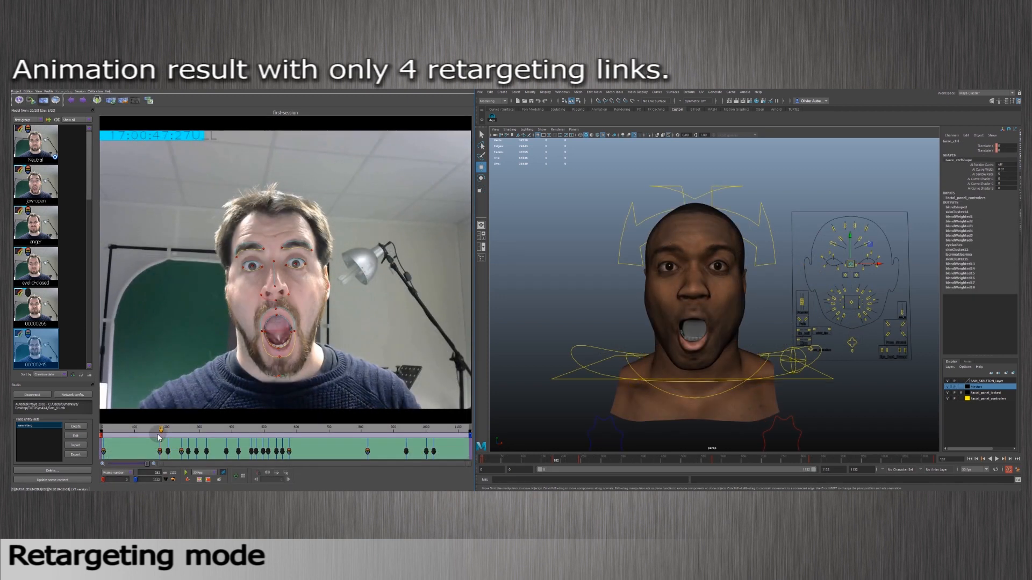
Scrub the first-session timeline to review the retargeted animation on the rig.
left_click_drag(159, 438, 134, 437)
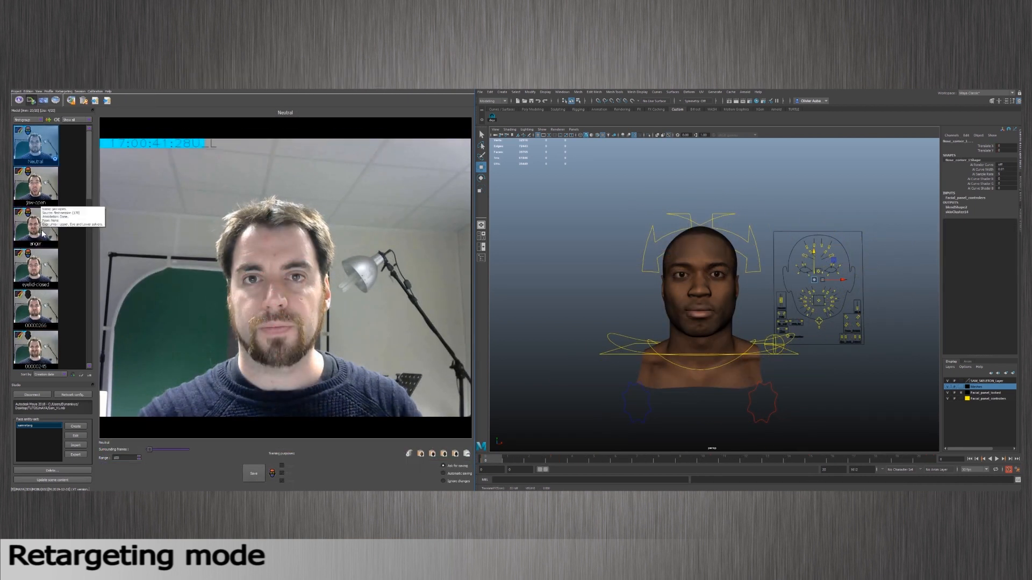
Save the Neutral link, and reuse the anger frame's rig values as the starting pose for frame 00000245.
left_click(250, 474)
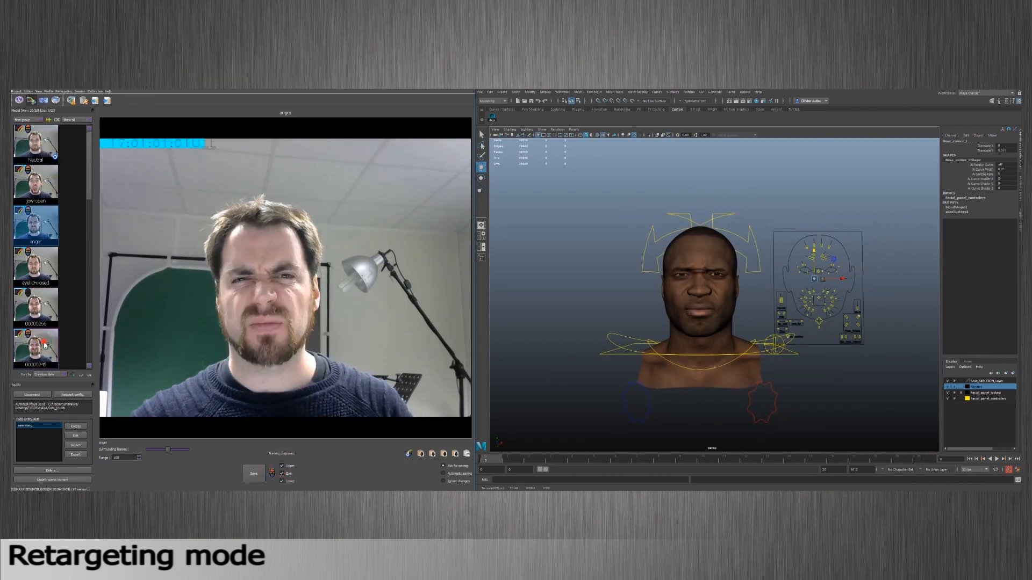
left_click(41, 228)
left_click(433, 454)
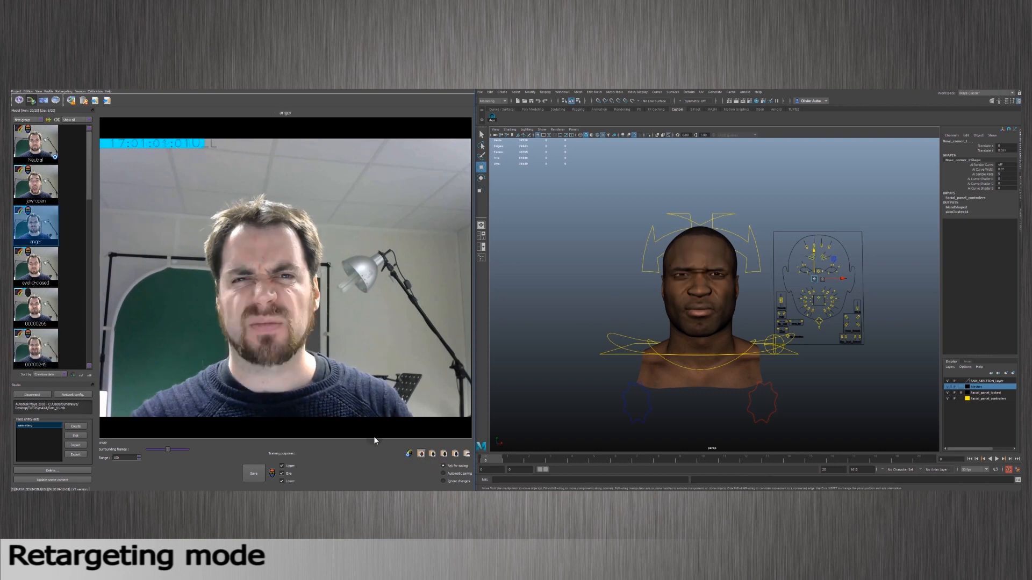
left_click(37, 340)
left_click(465, 453)
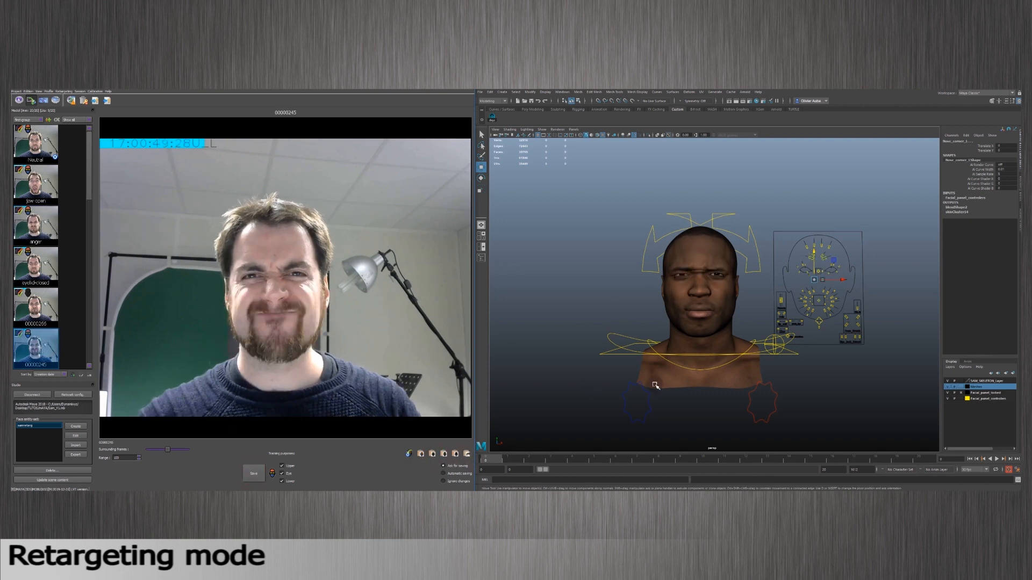
Shape the rig's mouth for frame 00000245 with the smile and lower mouth-corner controls on both sides.
left_click(803, 295)
left_click(835, 295)
left_click(832, 302)
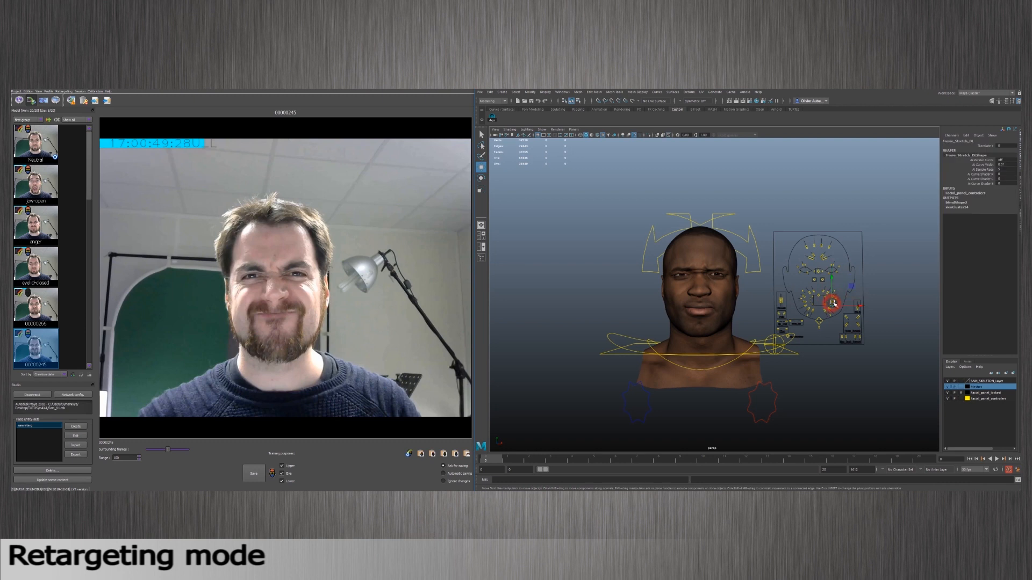
left_click(806, 301)
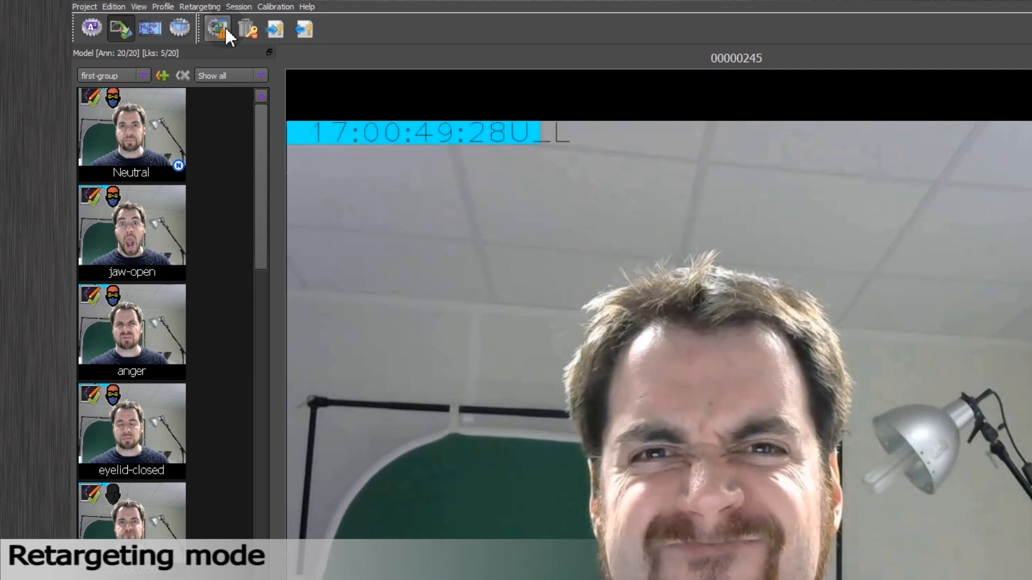
Build the retargeting profile, and solve the first session's animation onto the rig with curve simplification on.
left_click(225, 26)
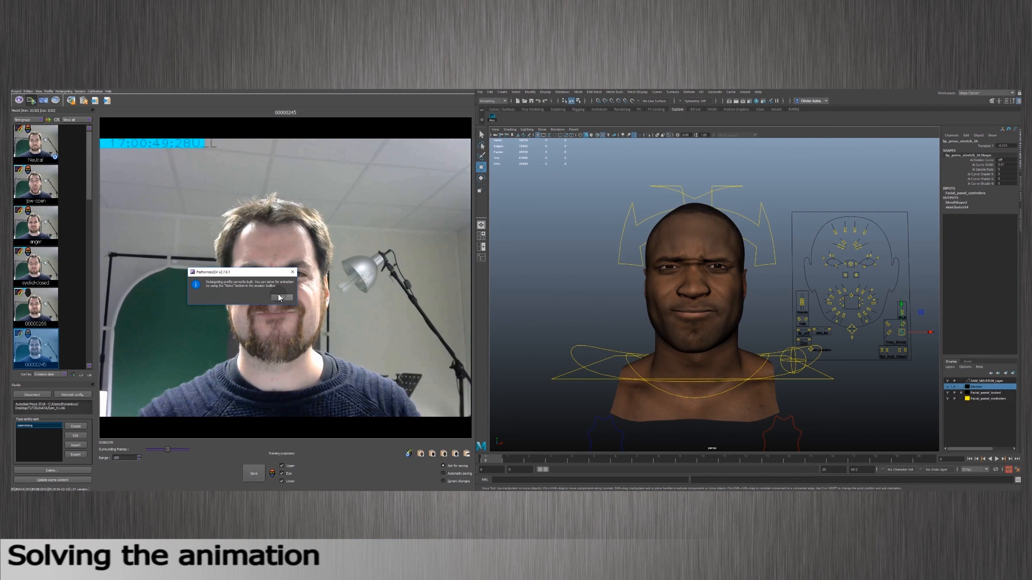
left_click(280, 297)
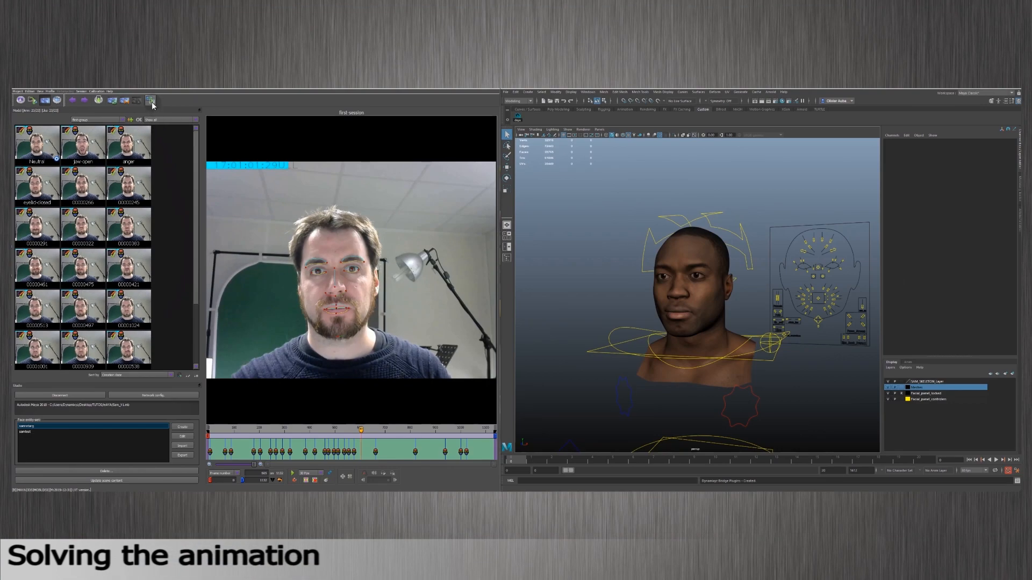
left_click(151, 102)
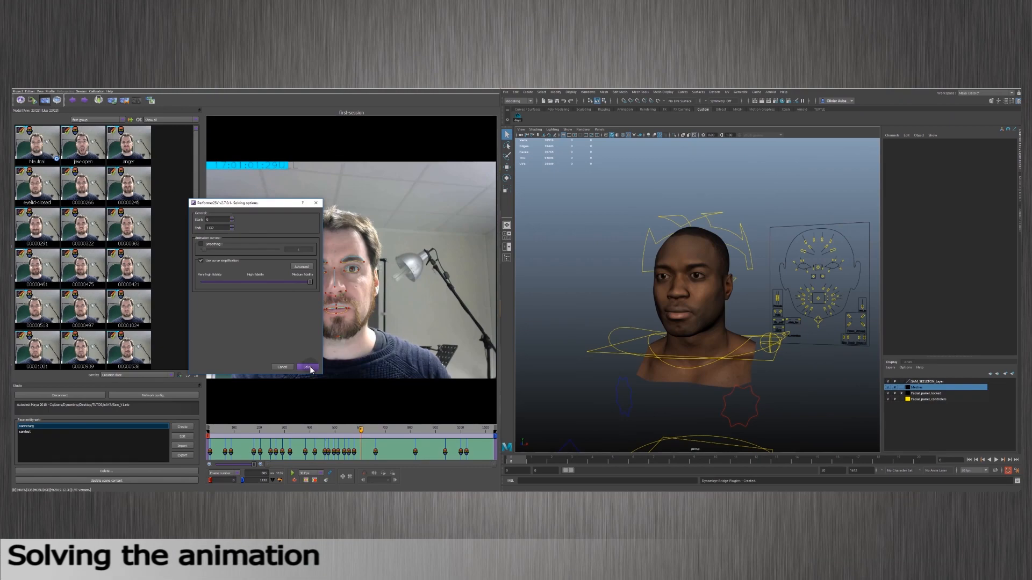
left_click(643, 488)
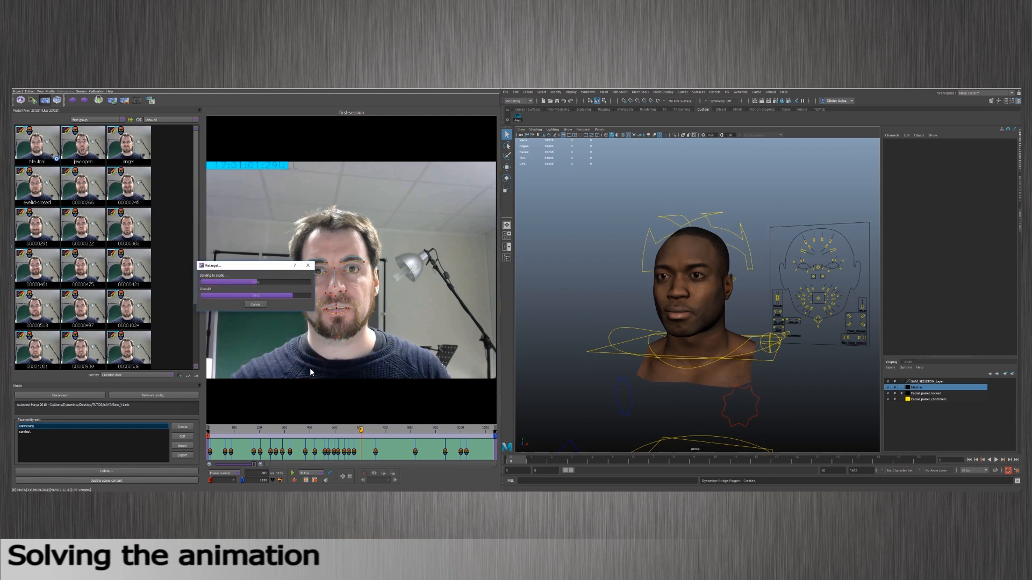
Synchronise playback with Maya and play the solved first-session animation to review the head from the front.
left_click(996, 460)
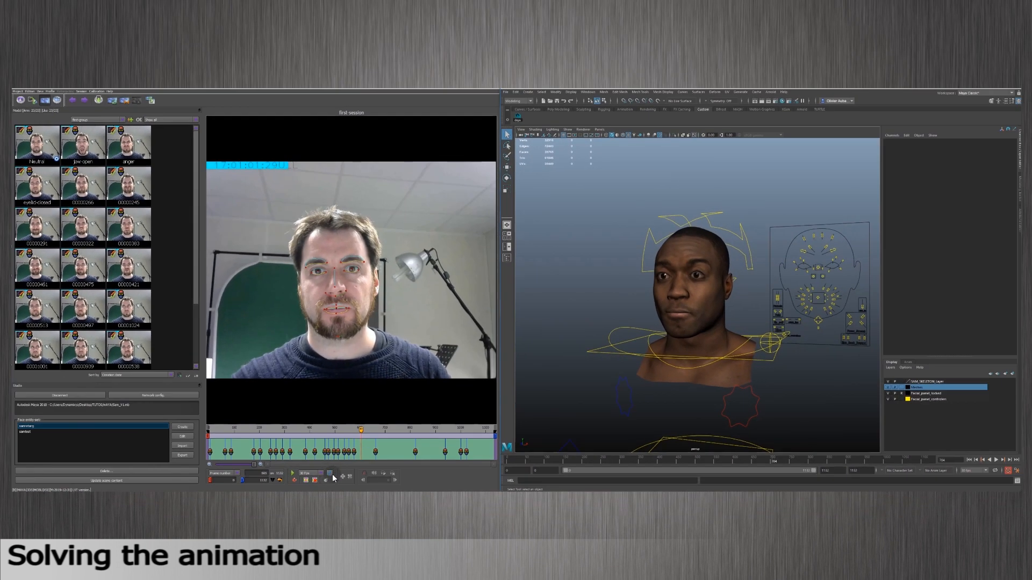
left_click(331, 476)
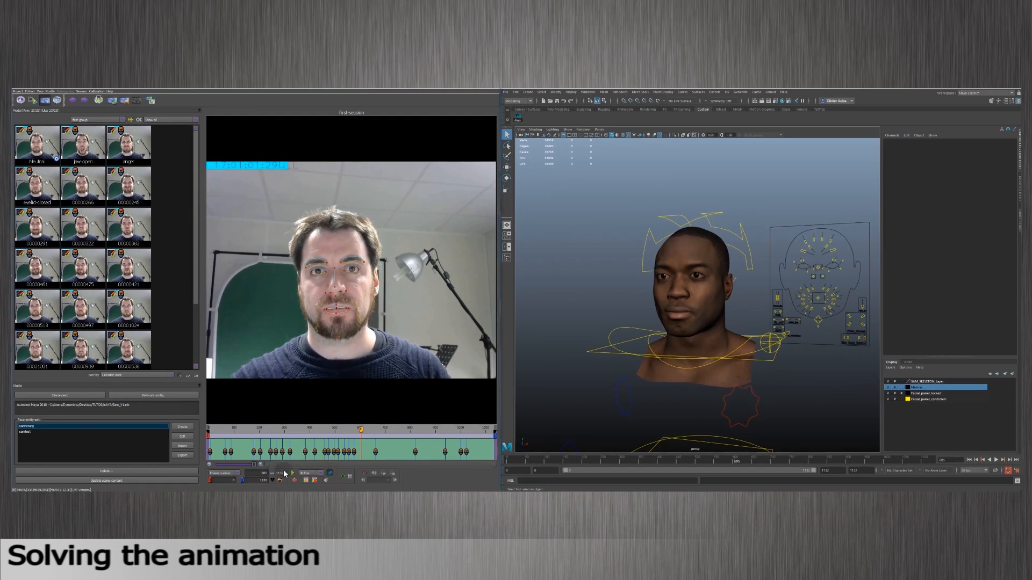
left_click(293, 474)
left_click_drag(617, 325, 631, 322, "alt")
right_click_drag(631, 320, 659, 380, "alt")
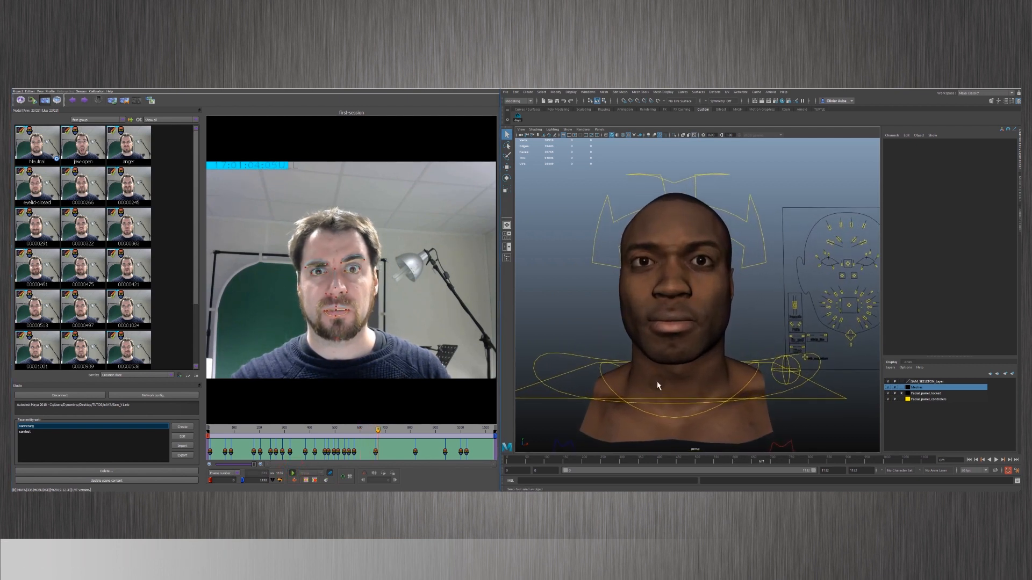
mouse_move(641, 371)
left_mouse_down("alt")
mouse_move(663, 376)
mouse_move(653, 380)
left_mouse_up("alt")
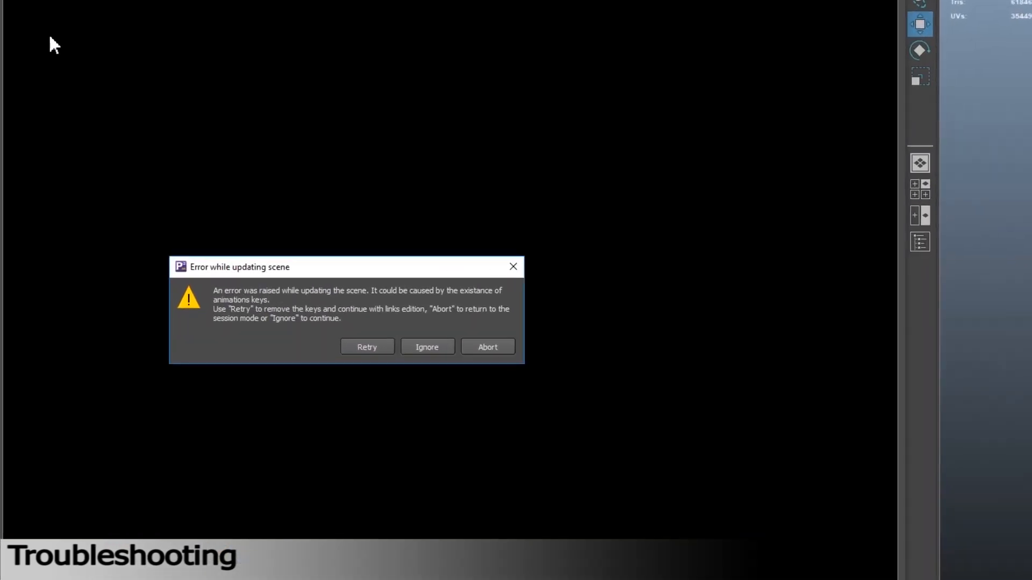
Retry the scene update to remove the animation keys, and check the jaw-open, 00000245 and Neutral links on the rig.
left_click_drag(398, 272, 523, 248)
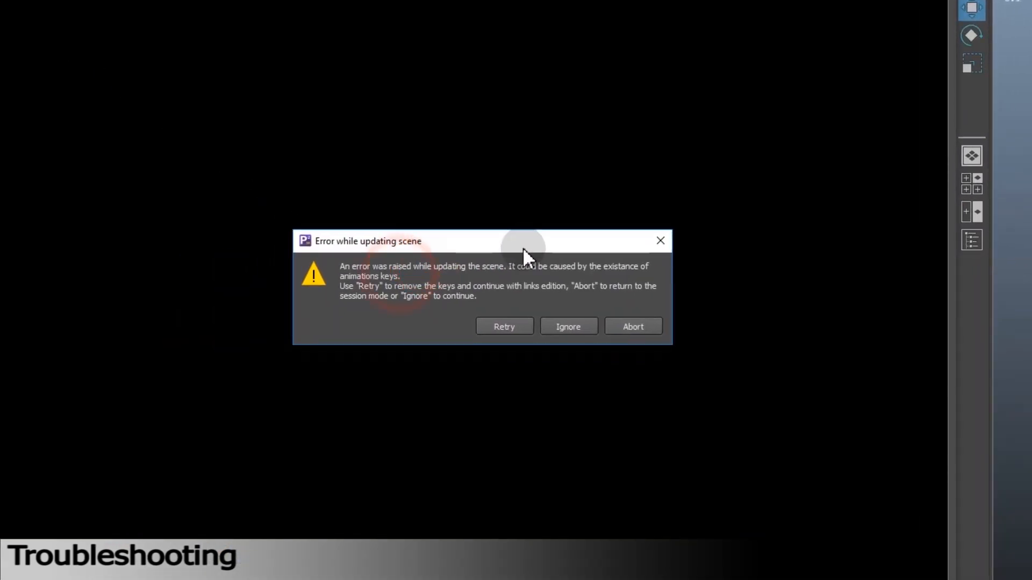
left_click(515, 324)
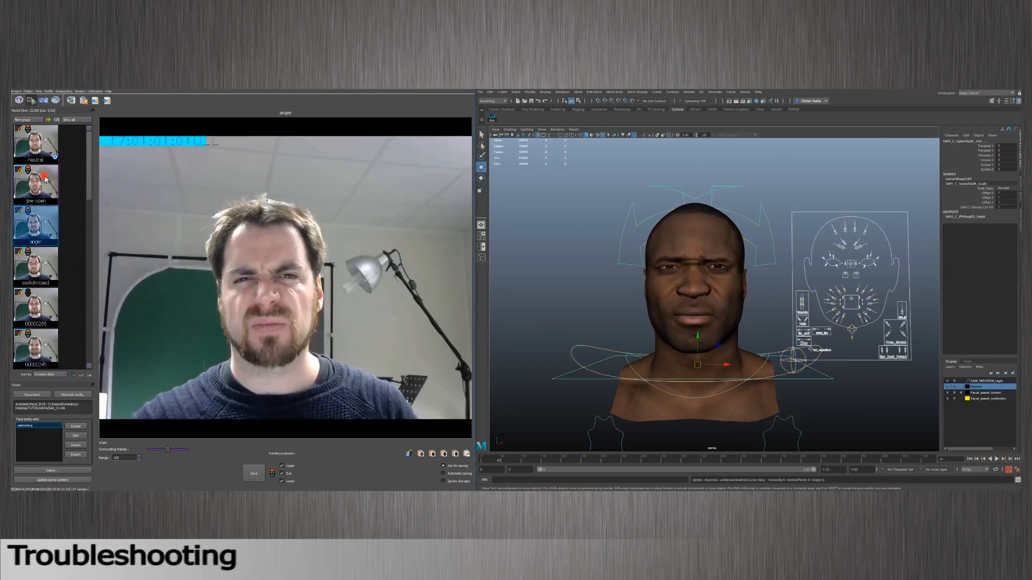
left_click(37, 153)
left_click(36, 186)
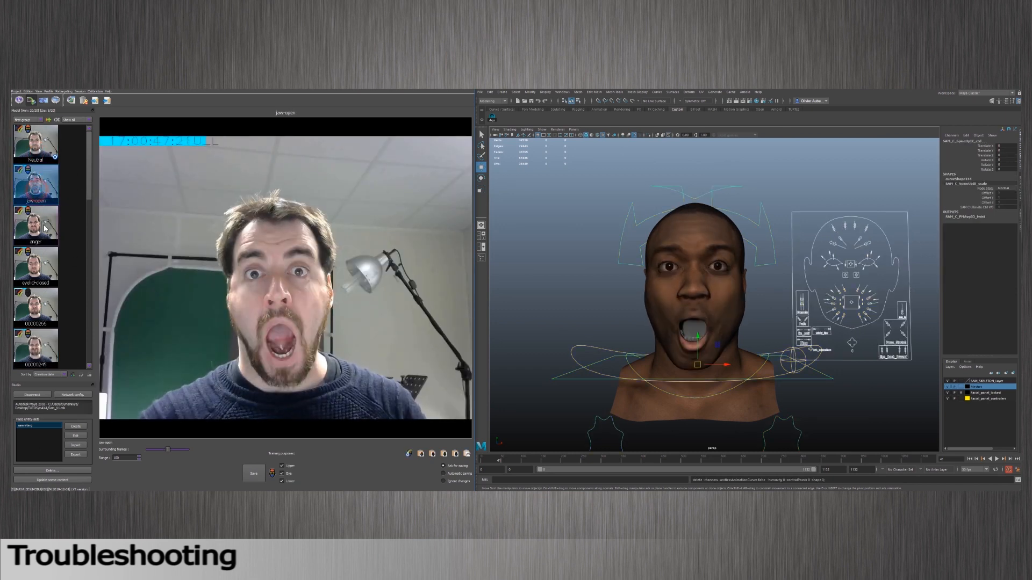
left_click(38, 341)
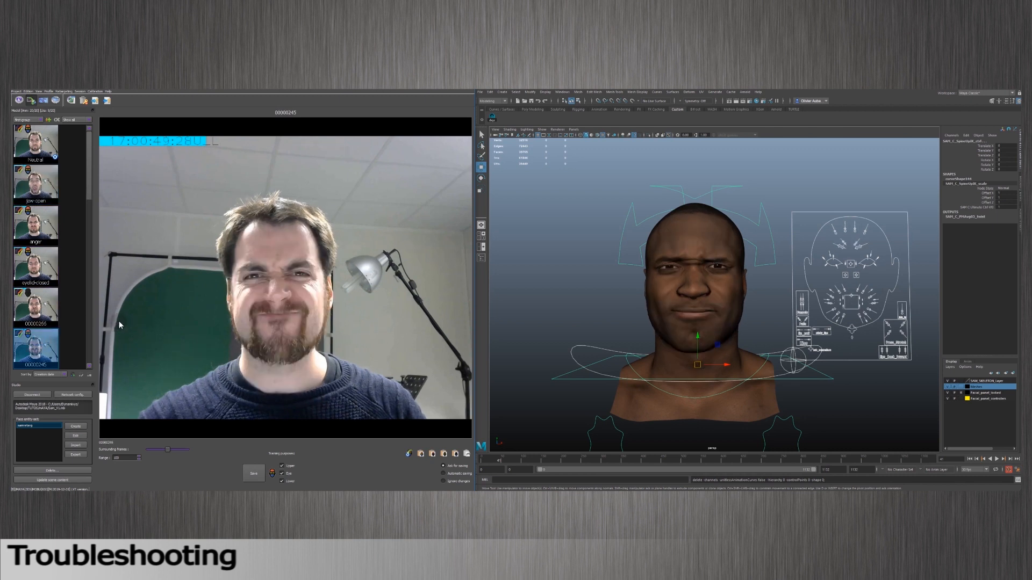
left_click(41, 153)
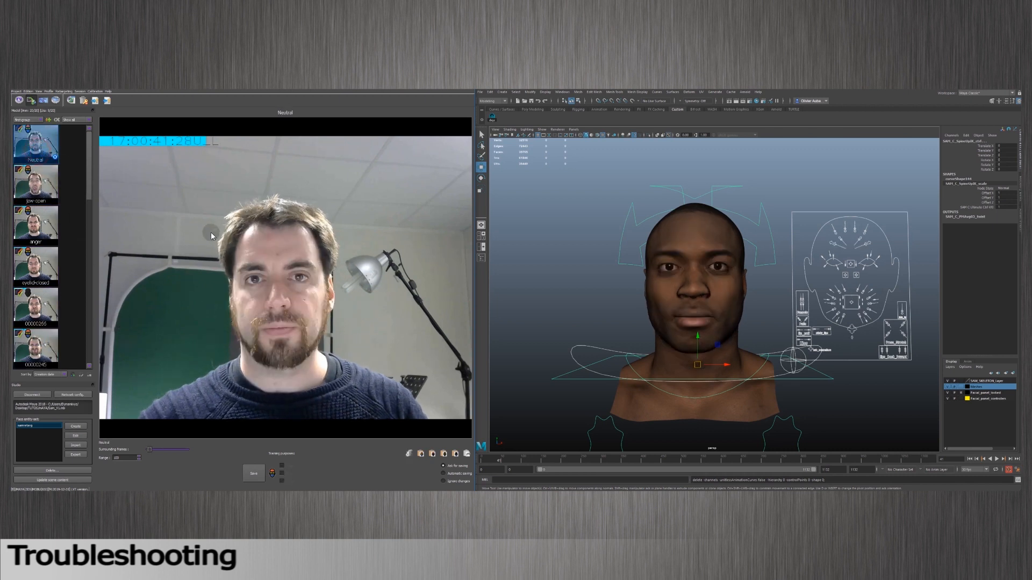
Try switching from the anger link to the jaw-open link, and delete the rig's animation keys.
left_click(513, 257)
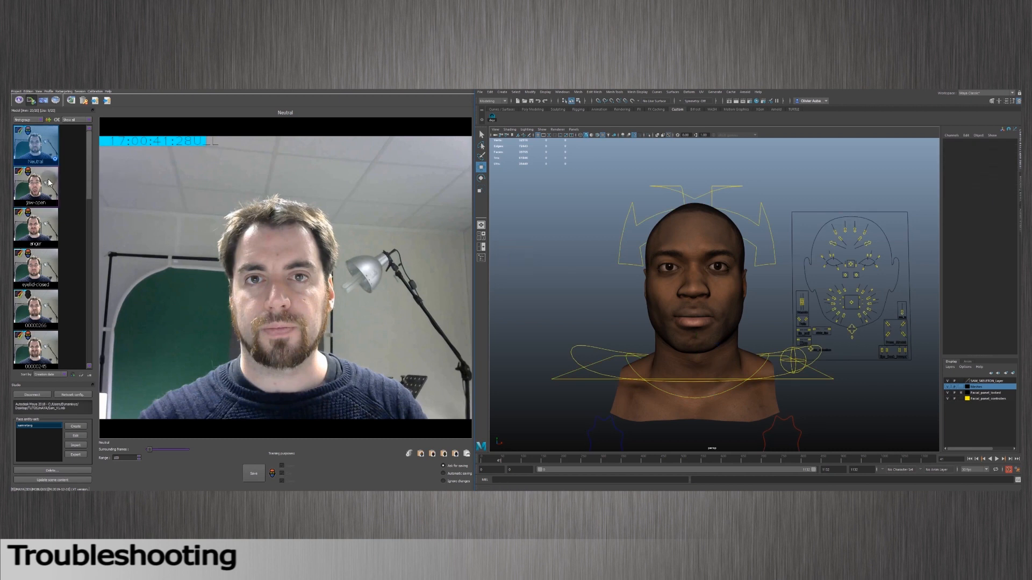
left_click(28, 218)
left_click(36, 190)
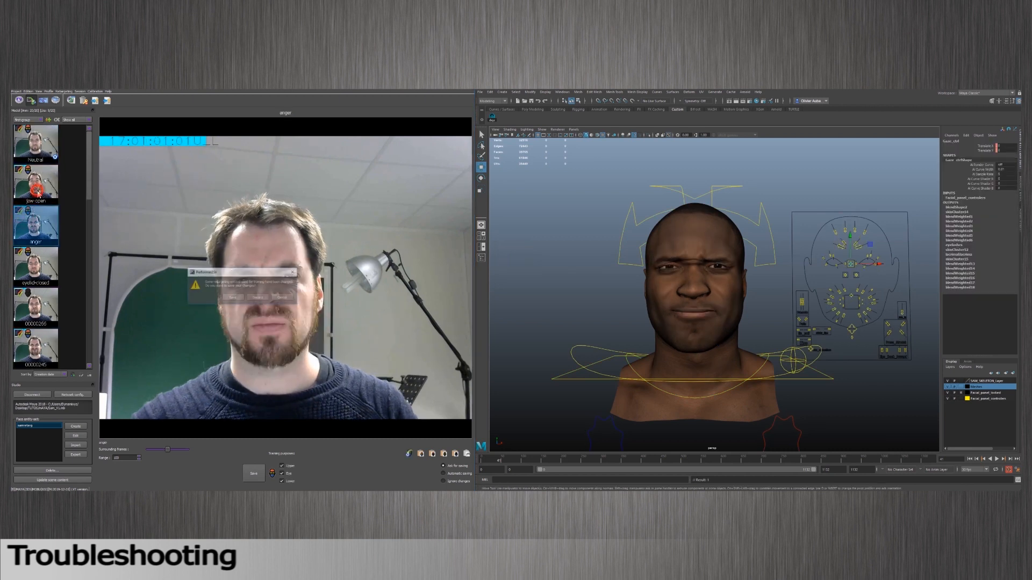
left_click(262, 298)
left_click(512, 256)
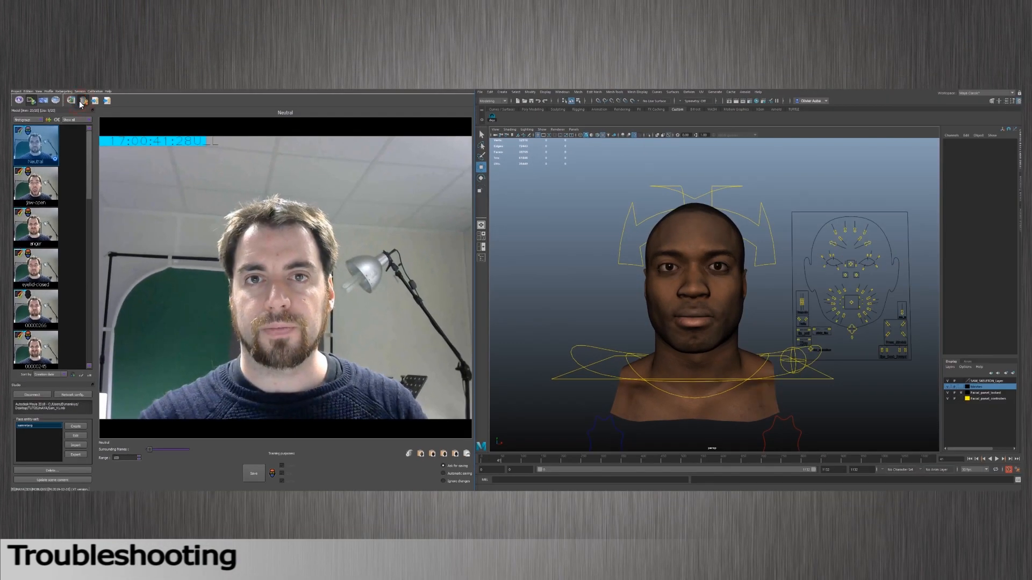
left_click(80, 101)
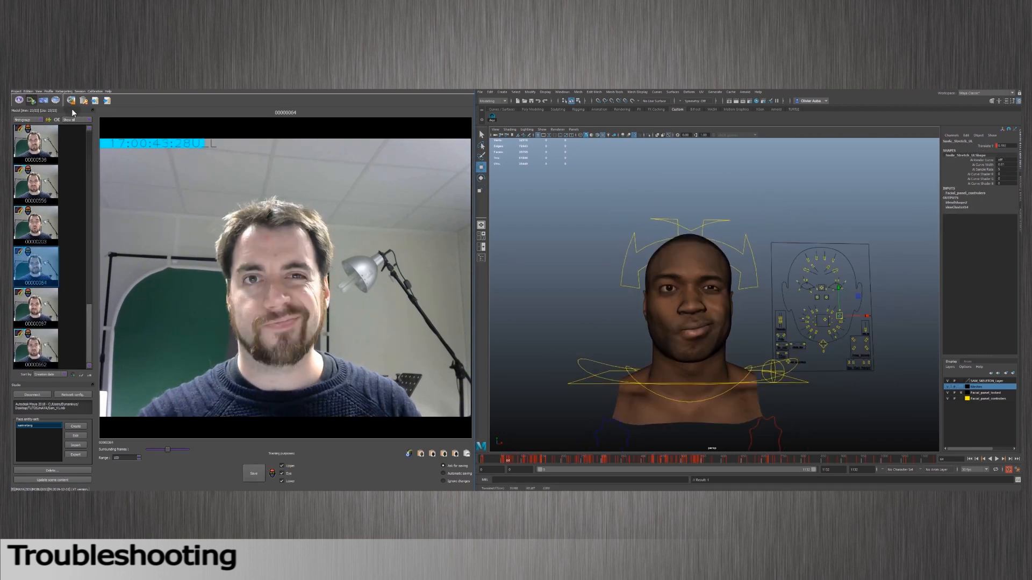
Rebuild the outdated tracking profile along with the retargeting profile, and solve the first session again.
left_click(71, 101)
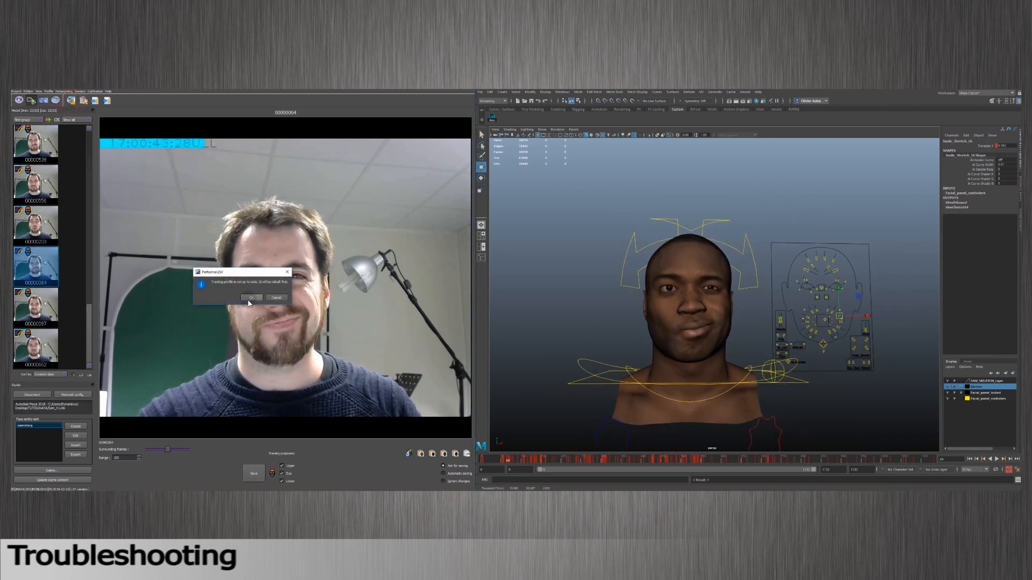
left_click(249, 299)
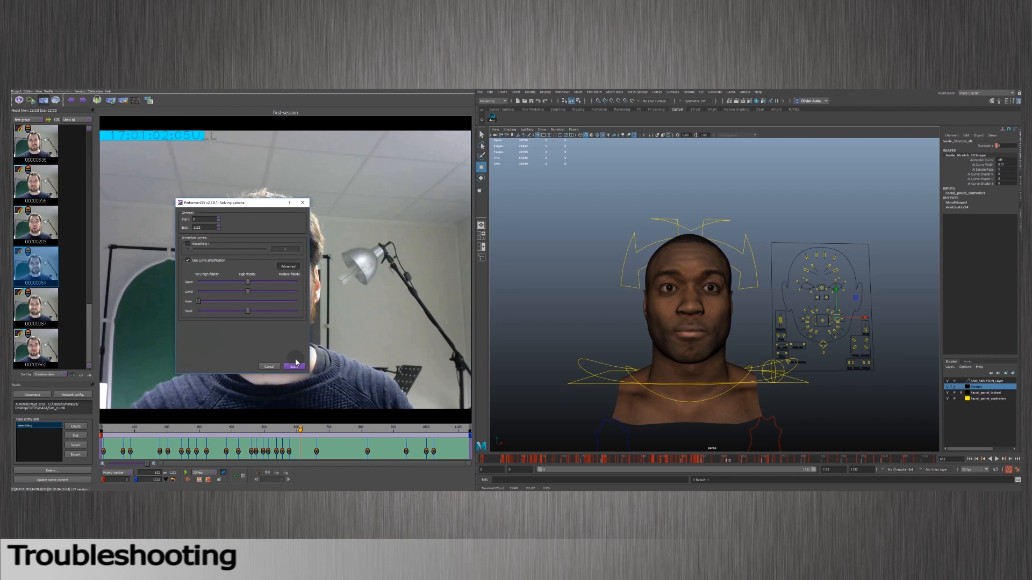
left_click(292, 367)
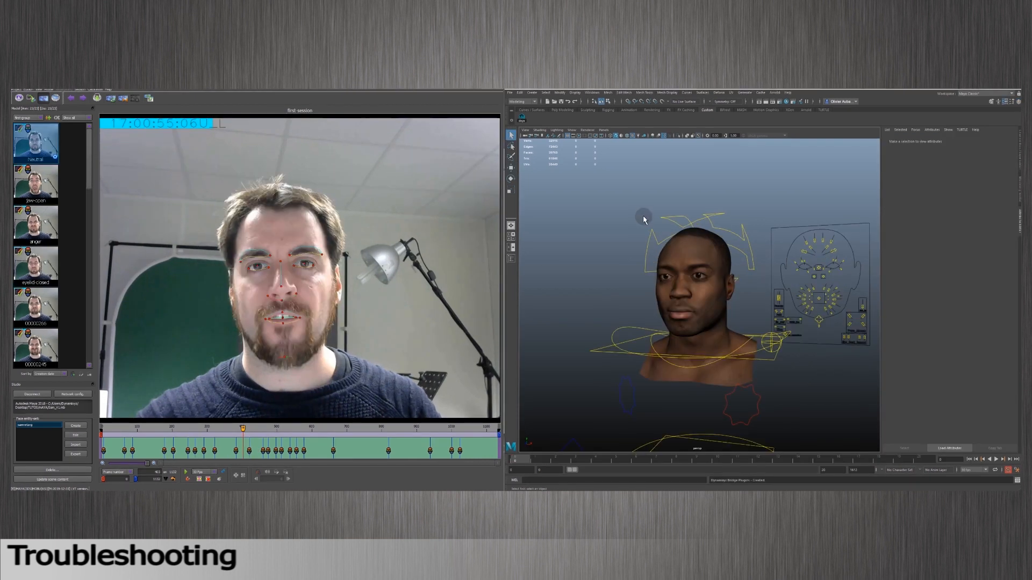
Switch to Maya and start a new empty scene without saving the changes to the rig scene.
left_click(510, 92)
left_click(519, 104)
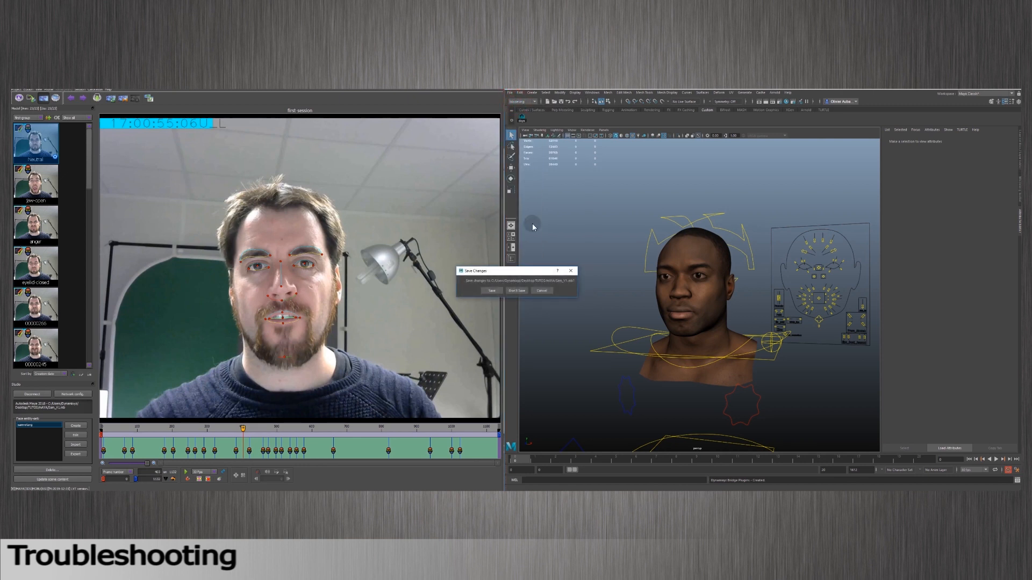
left_click(516, 291)
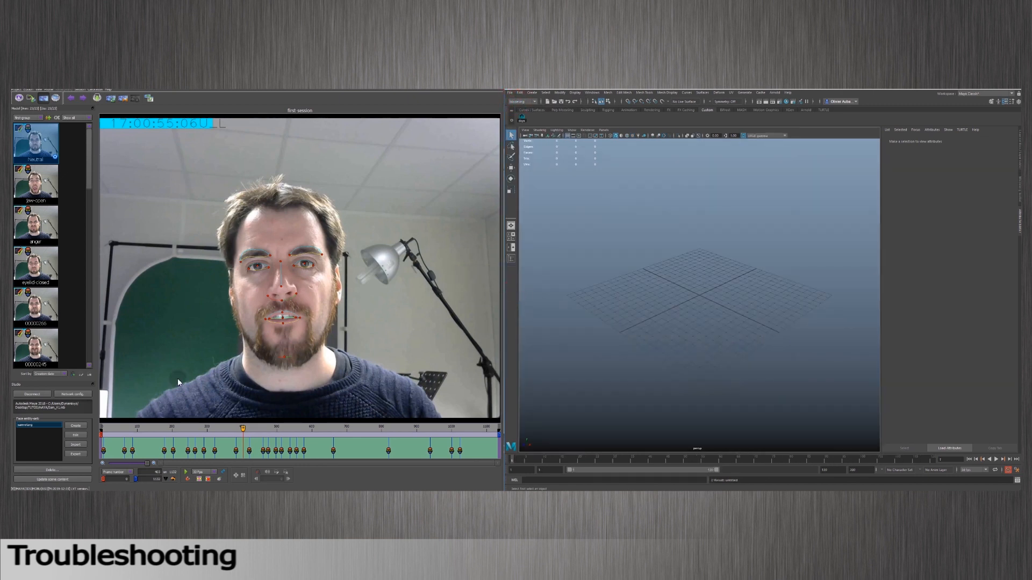
Try to solve the first session's animation onto the empty Maya scene, and dismiss the fatal error.
left_click(153, 99)
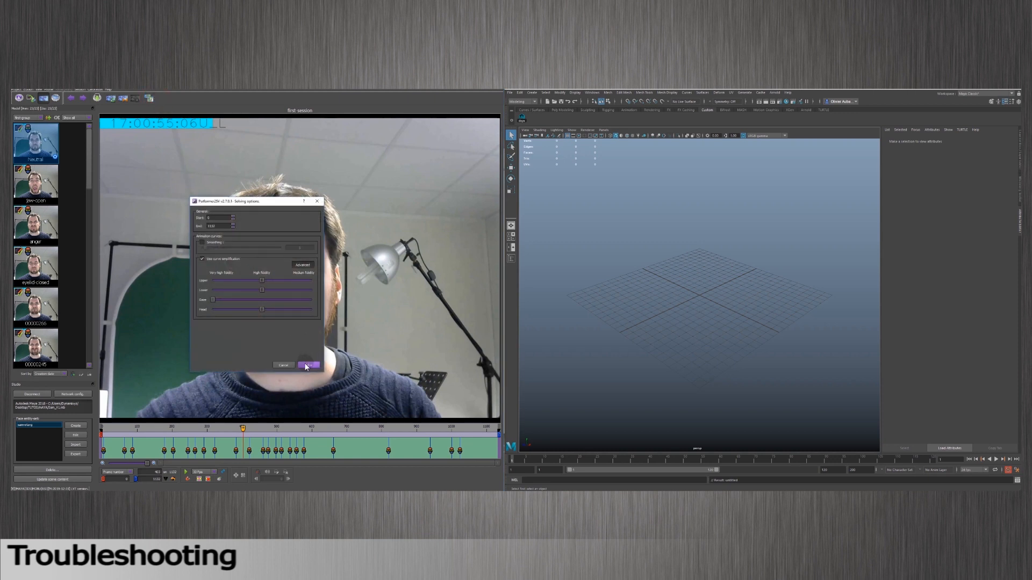
left_click(283, 366)
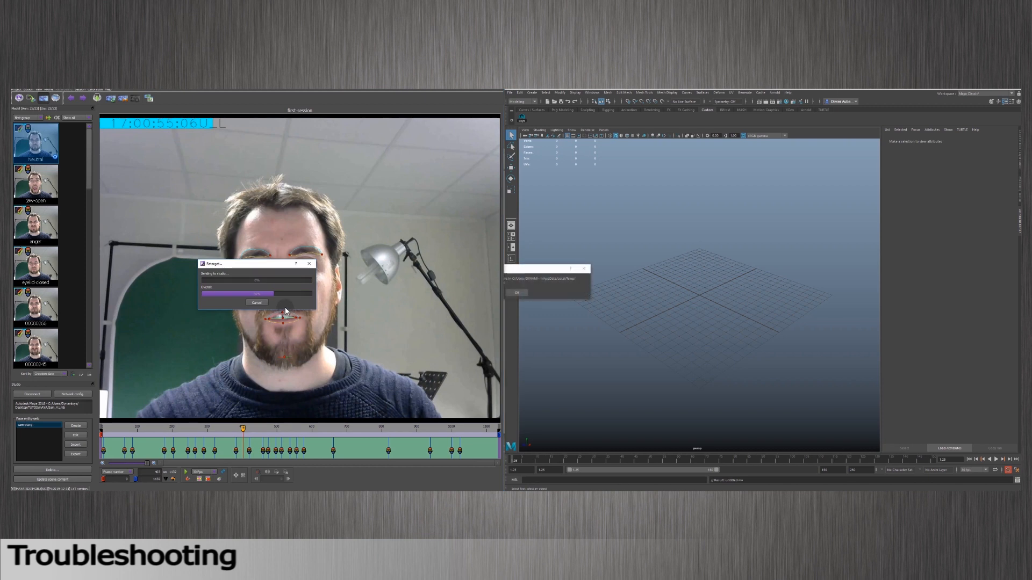
left_click(735, 410)
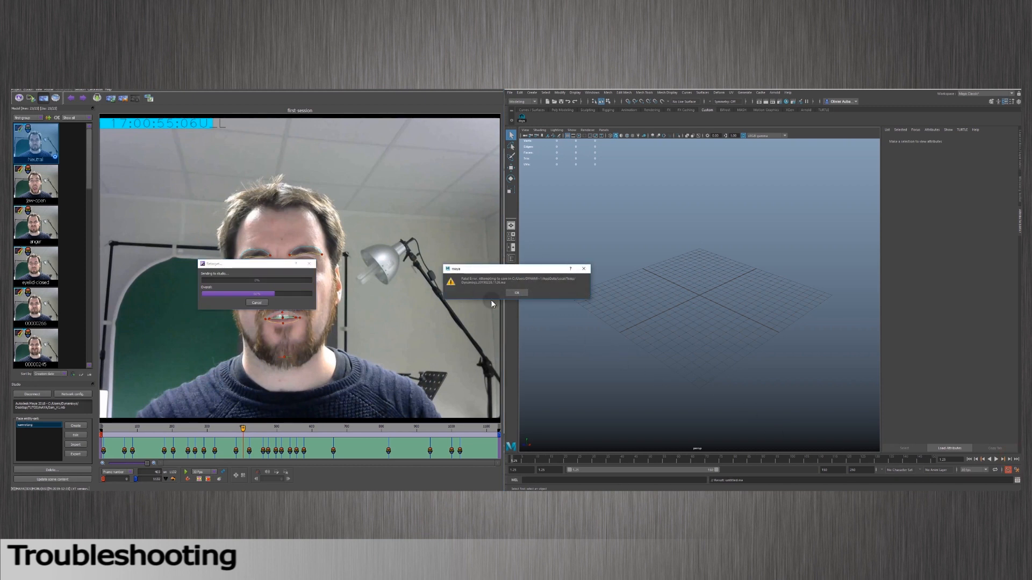
left_click(516, 293)
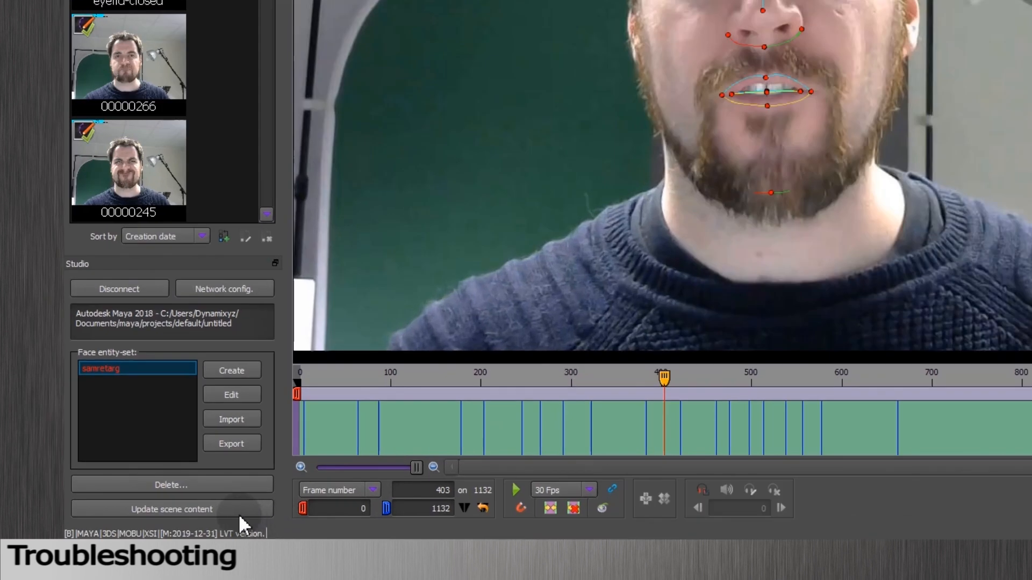
Update the scene content from the reopened Maya rig scene, and play the first-session animation from the start.
left_click(75, 482)
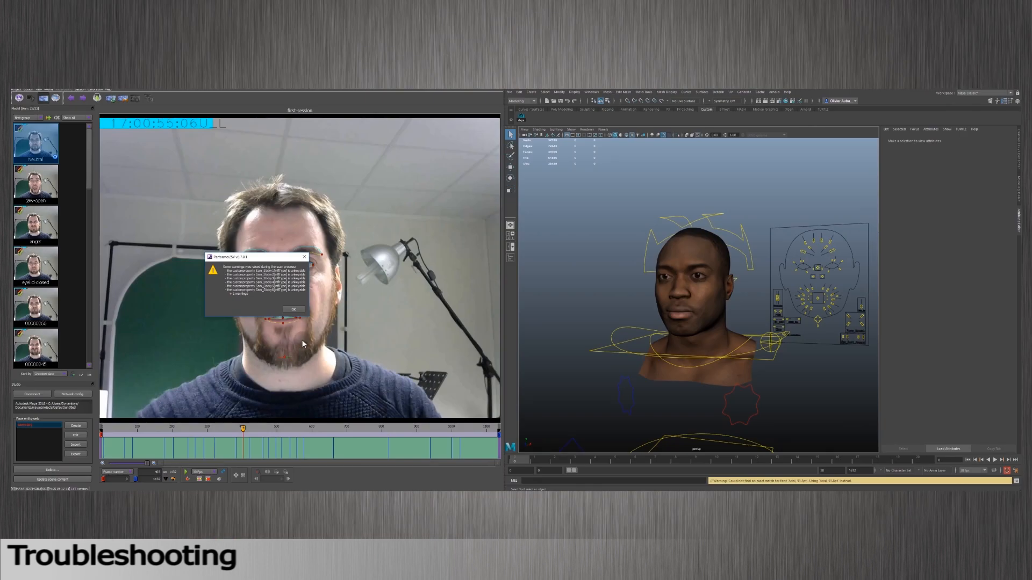
left_click(793, 68)
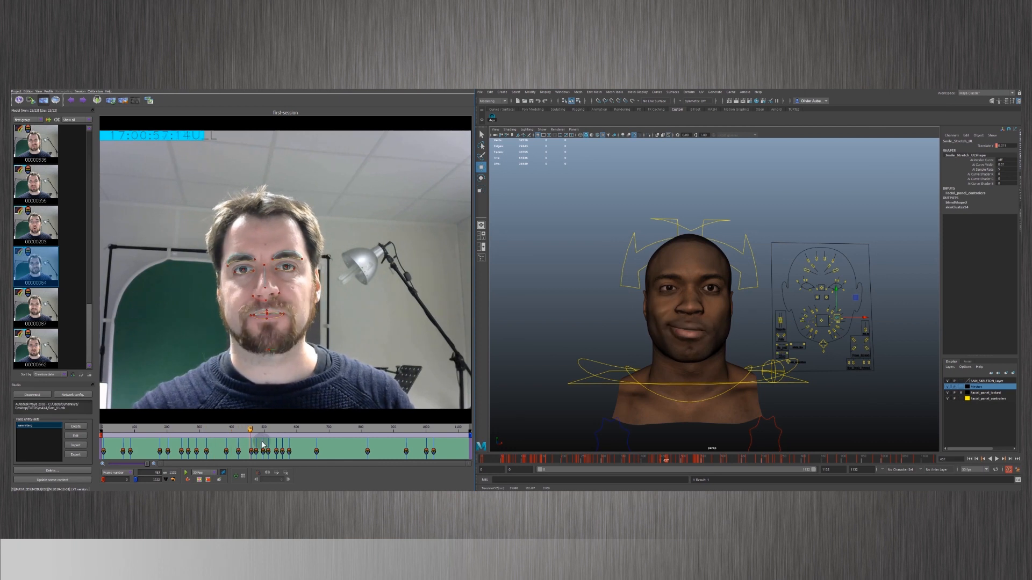
left_click_drag(255, 445, 94, 452)
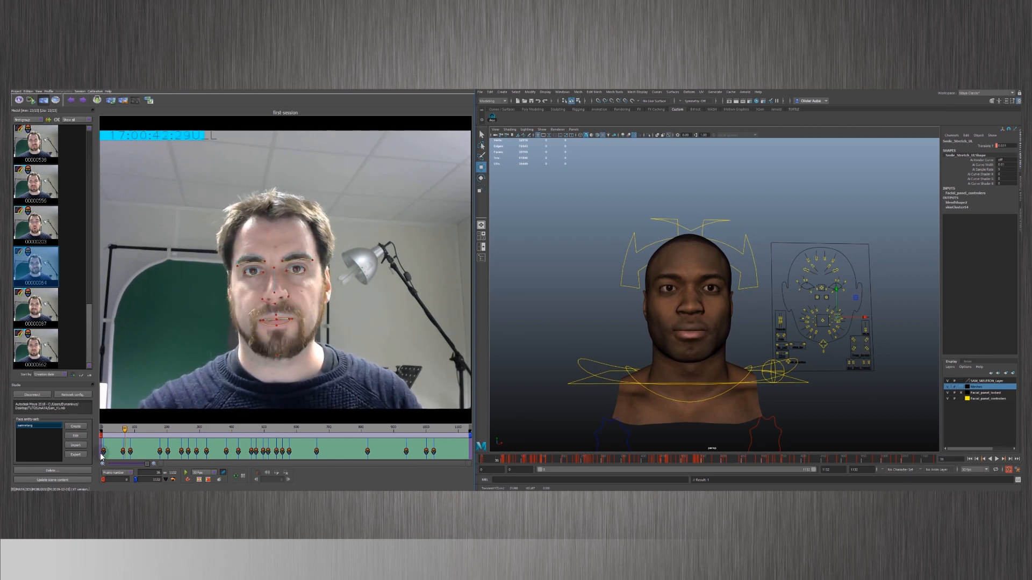
left_click(187, 473)
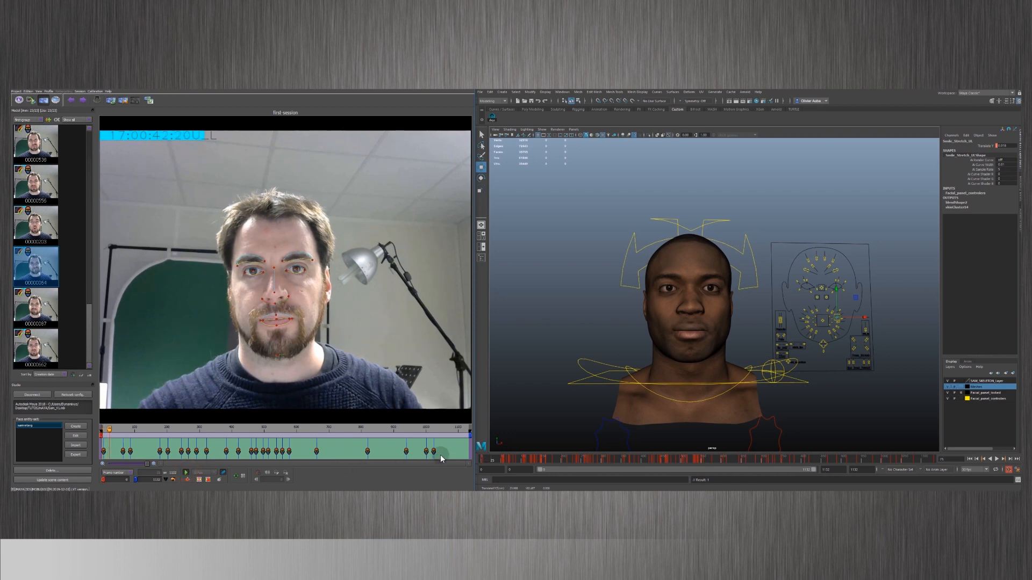